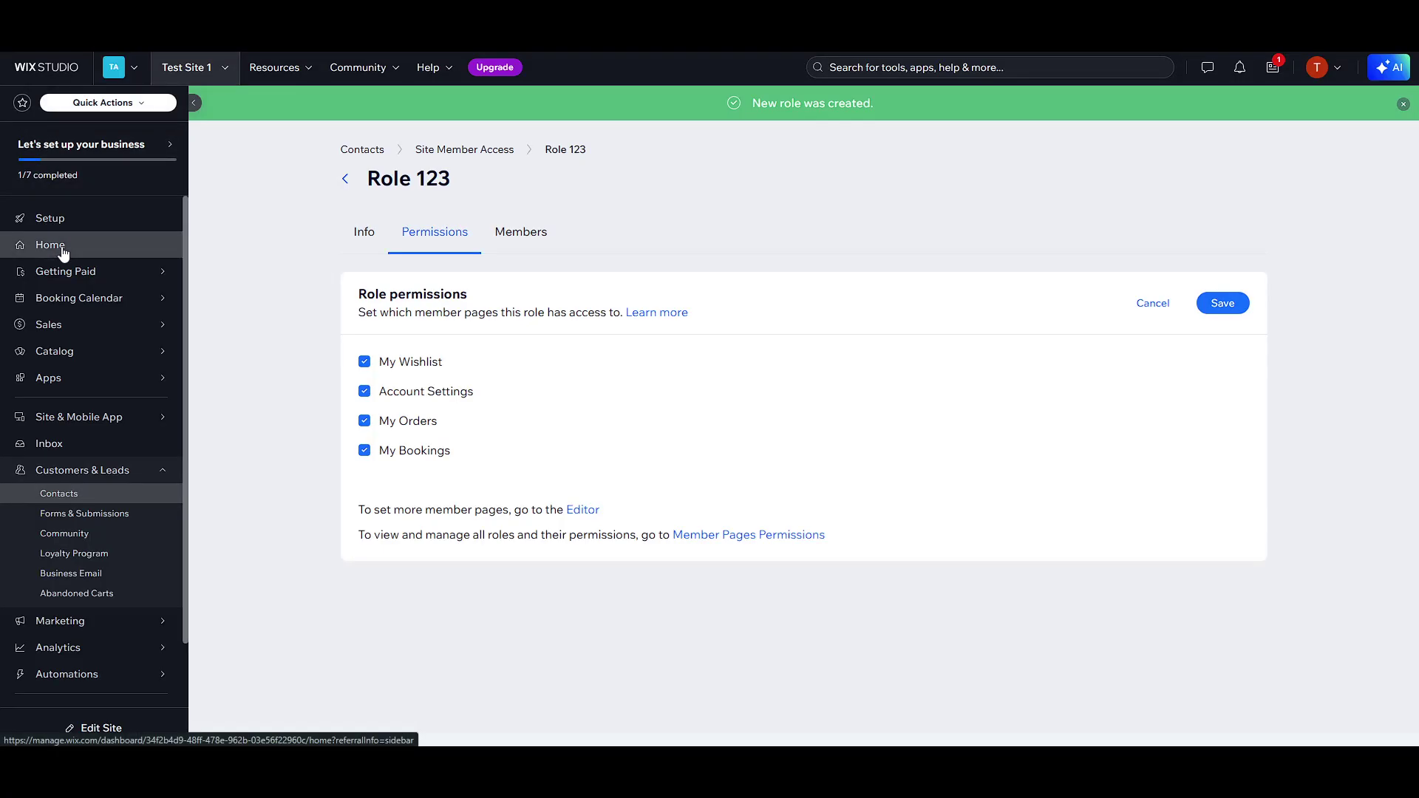
- Return to the dashboard Home and head to the App Market under Apps
{"action": "left_click", "coordinate": [63, 252]}
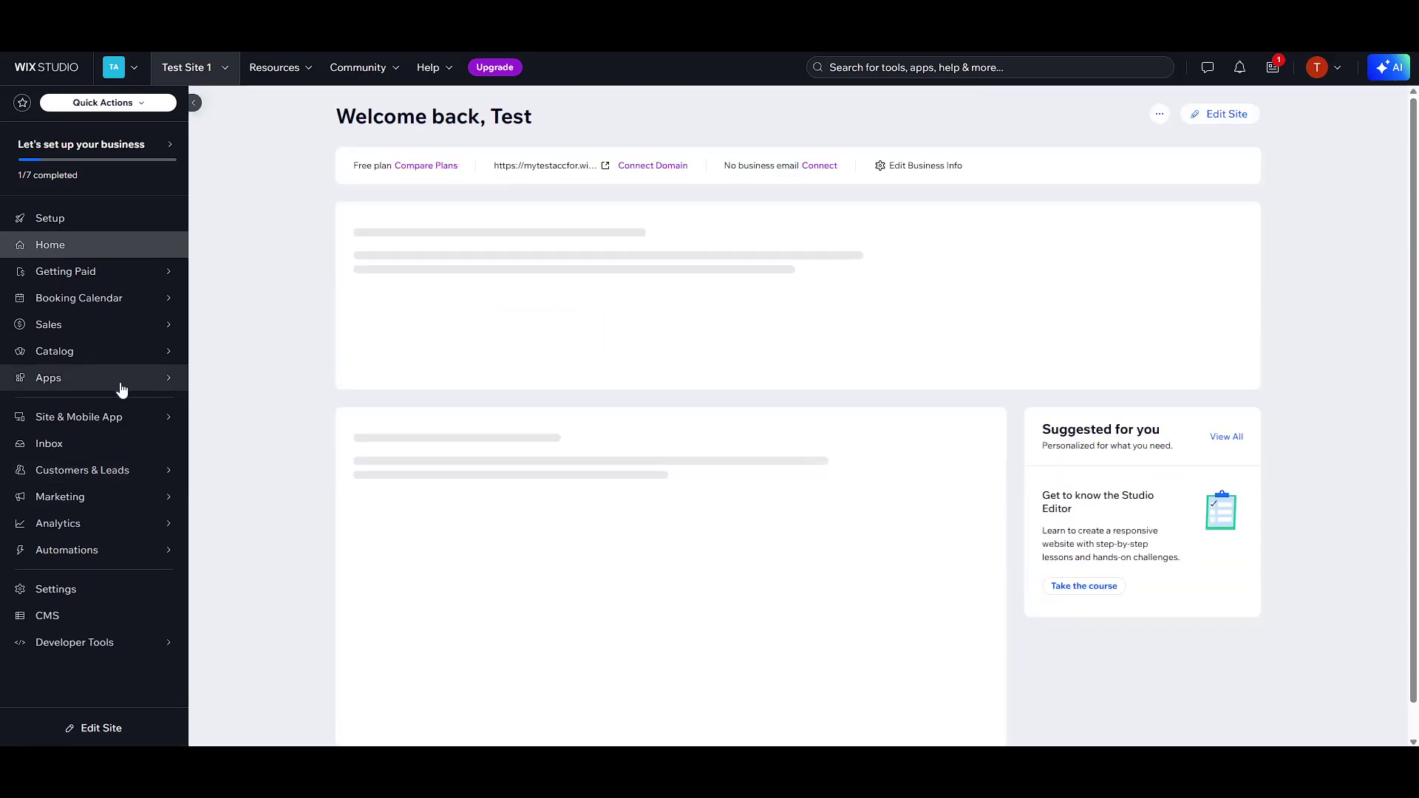
{"action": "mouse_move", "coordinate": [97, 390]}
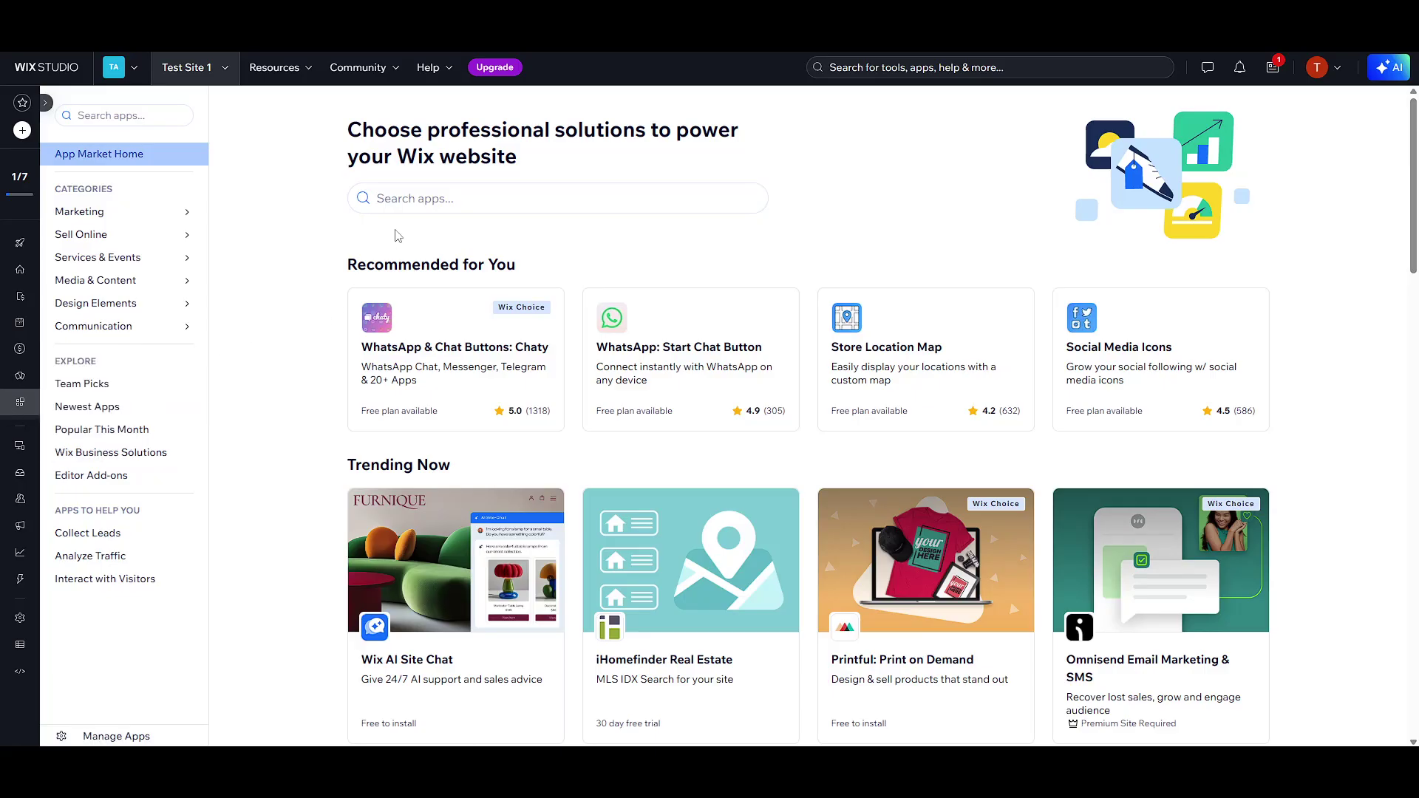
- Search the App Market for 'member' to find the Wix Members Area app
{"action": "left_click", "coordinate": [448, 197]}
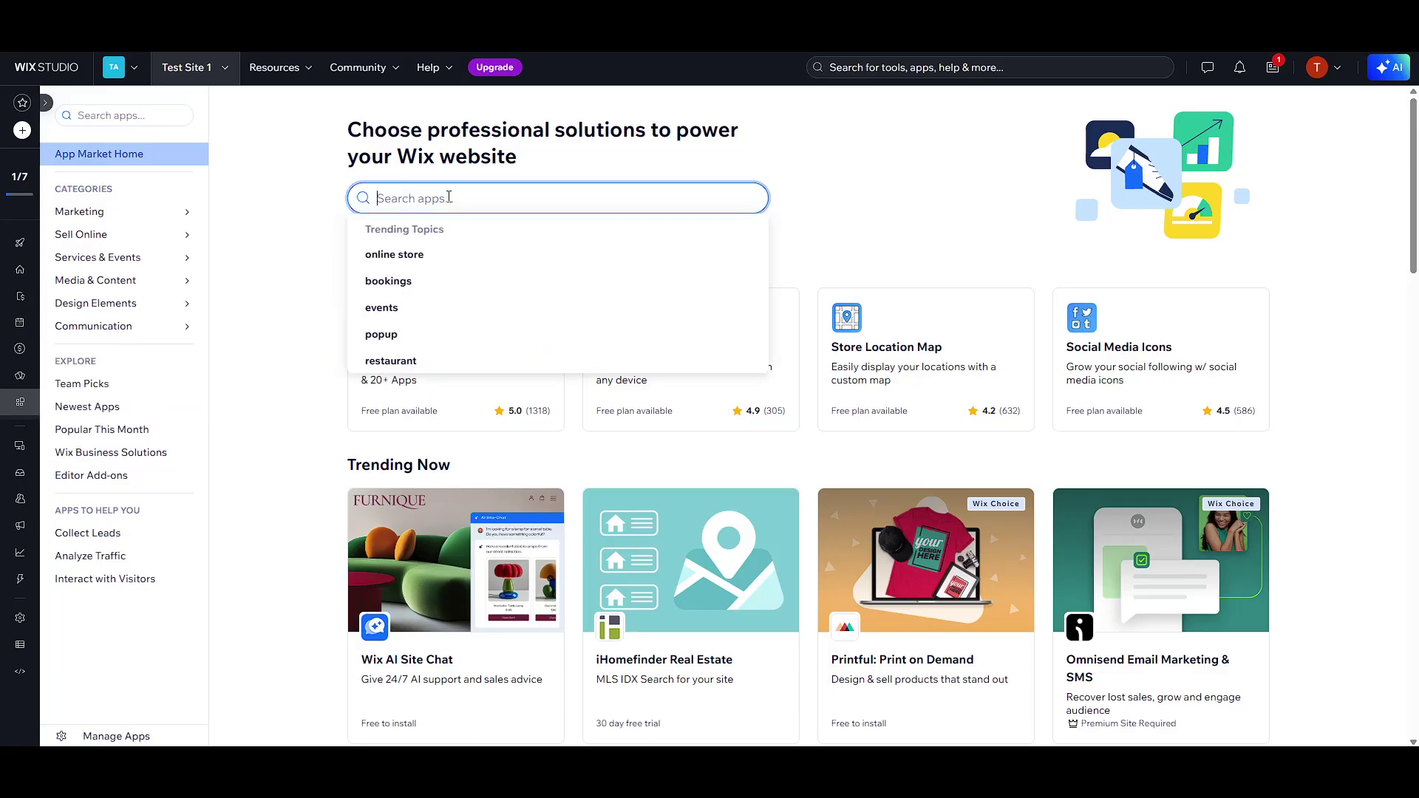
{"action": "left_click", "coordinate": [800, 194]}
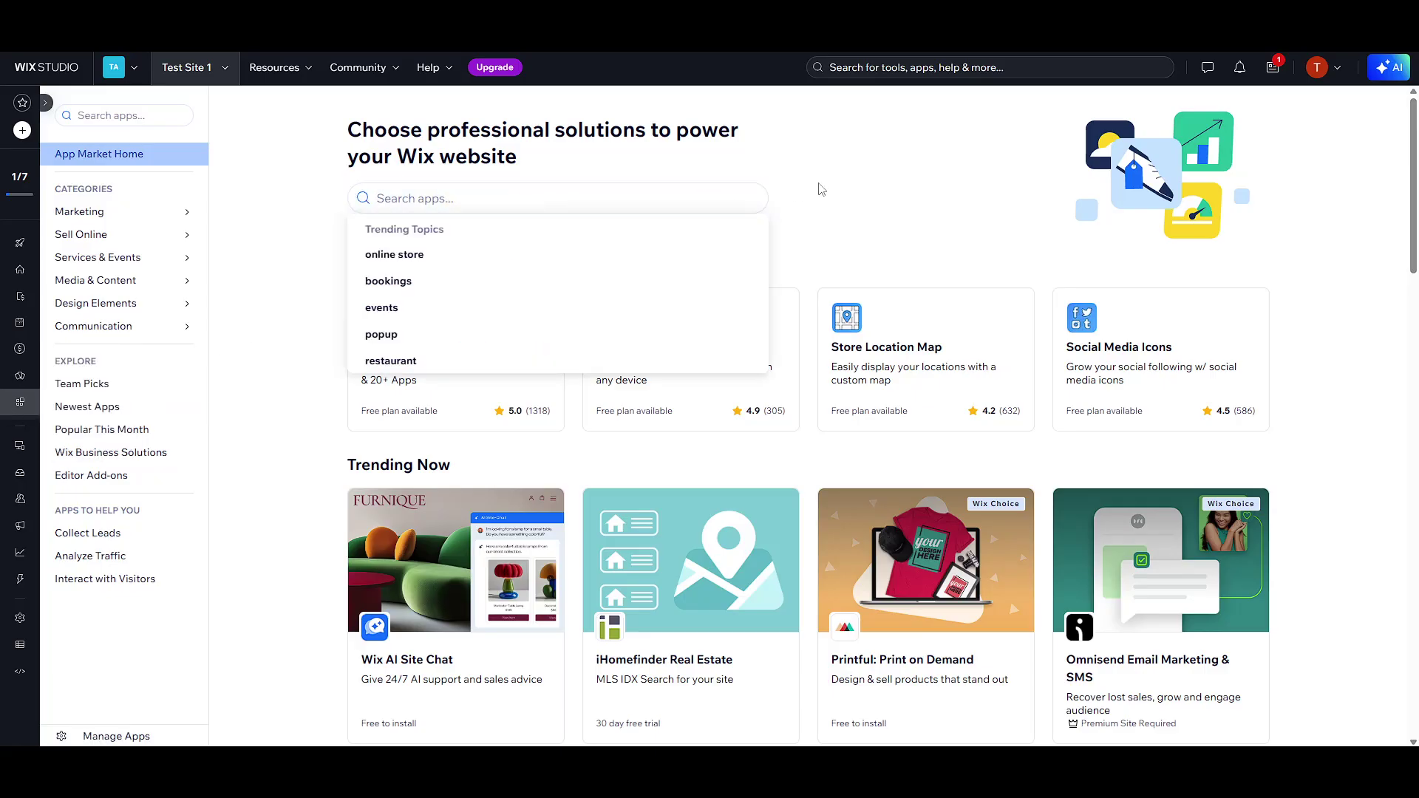
{"action": "left_click", "coordinate": [657, 200]}
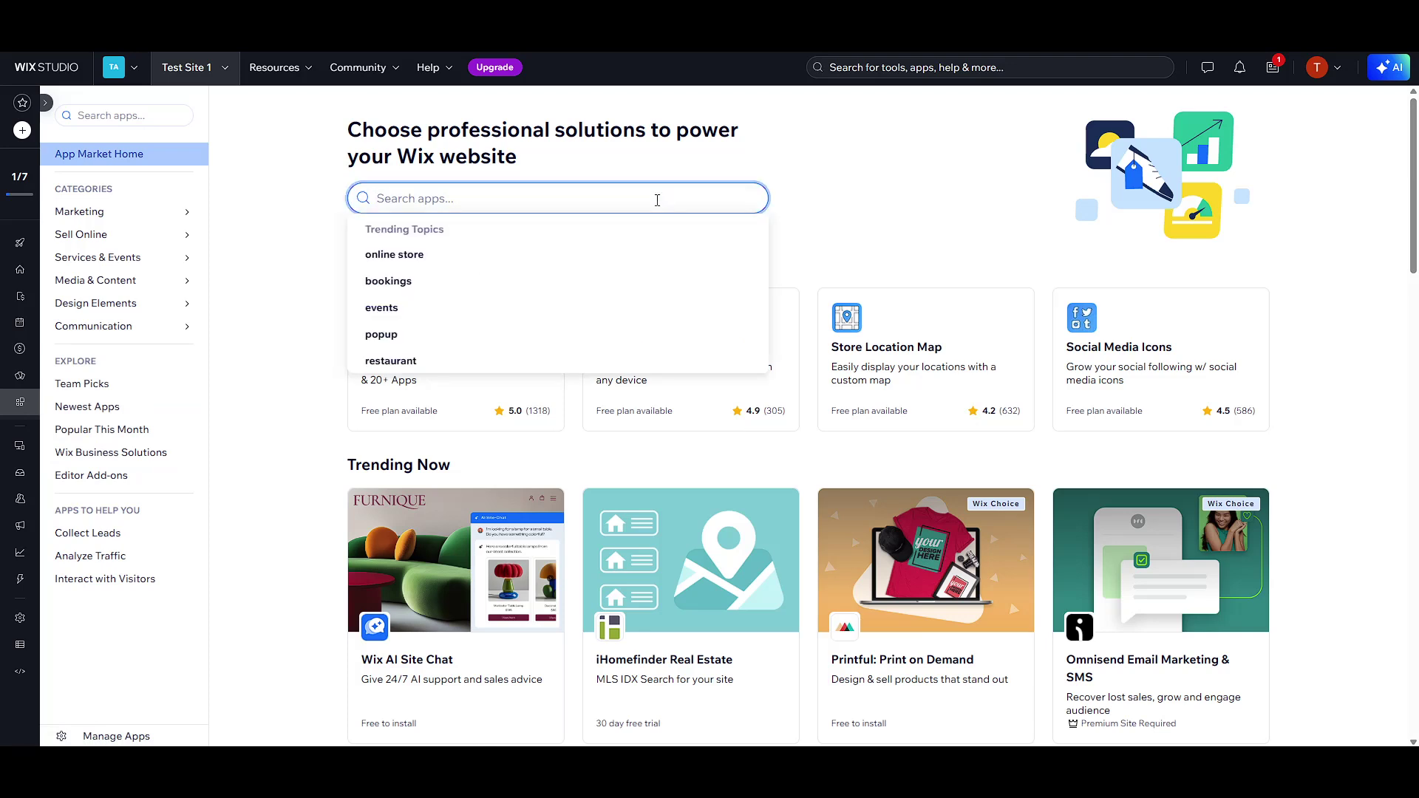
{"action": "type", "text": "mem"}
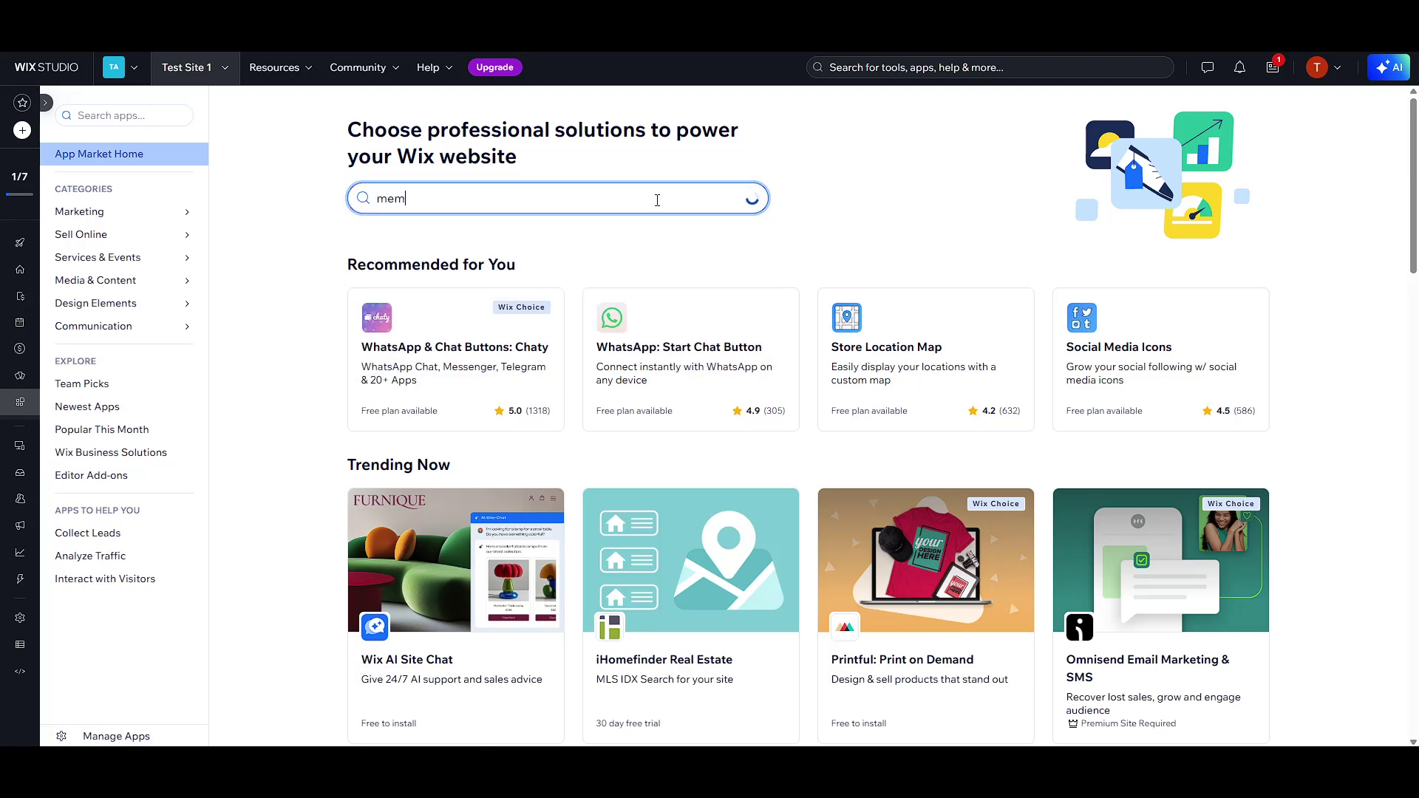
{"action": "type", "text": "ber"}
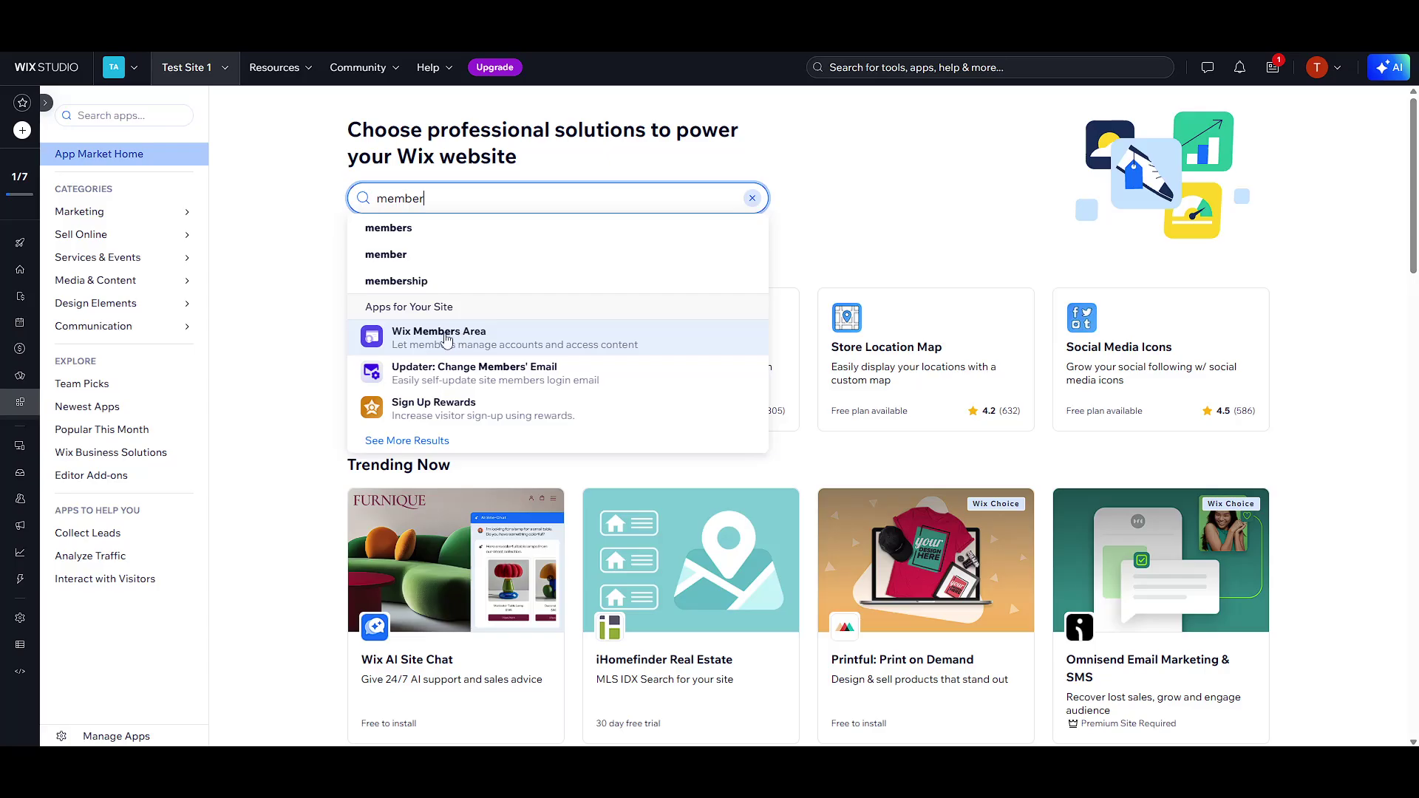
{"action": "key", "text": "ctrl+a"}
- View the Wix Members Area app page, then go back to App Market home and dashboard Home
{"action": "left_click", "coordinate": [444, 338]}
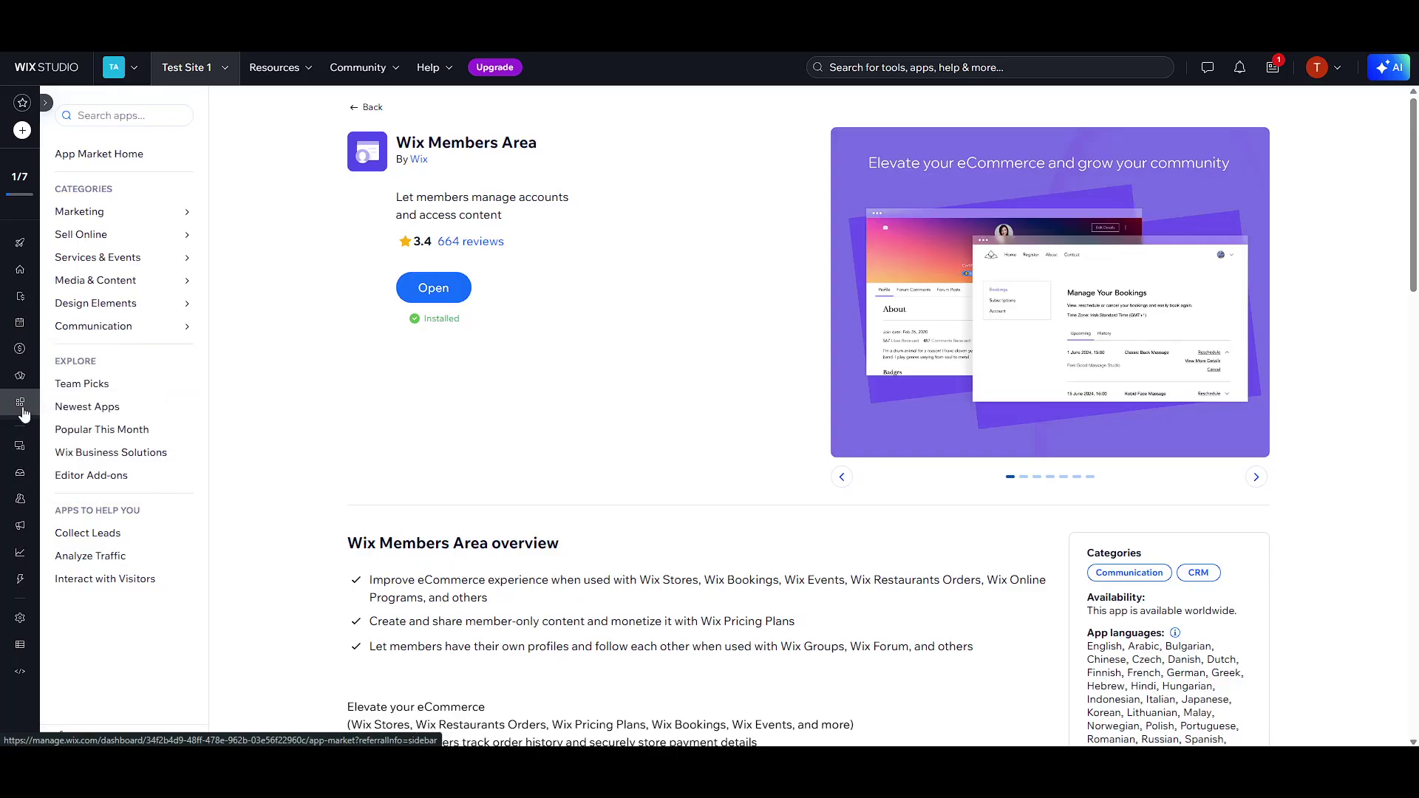
{"action": "mouse_move", "coordinate": [29, 402]}
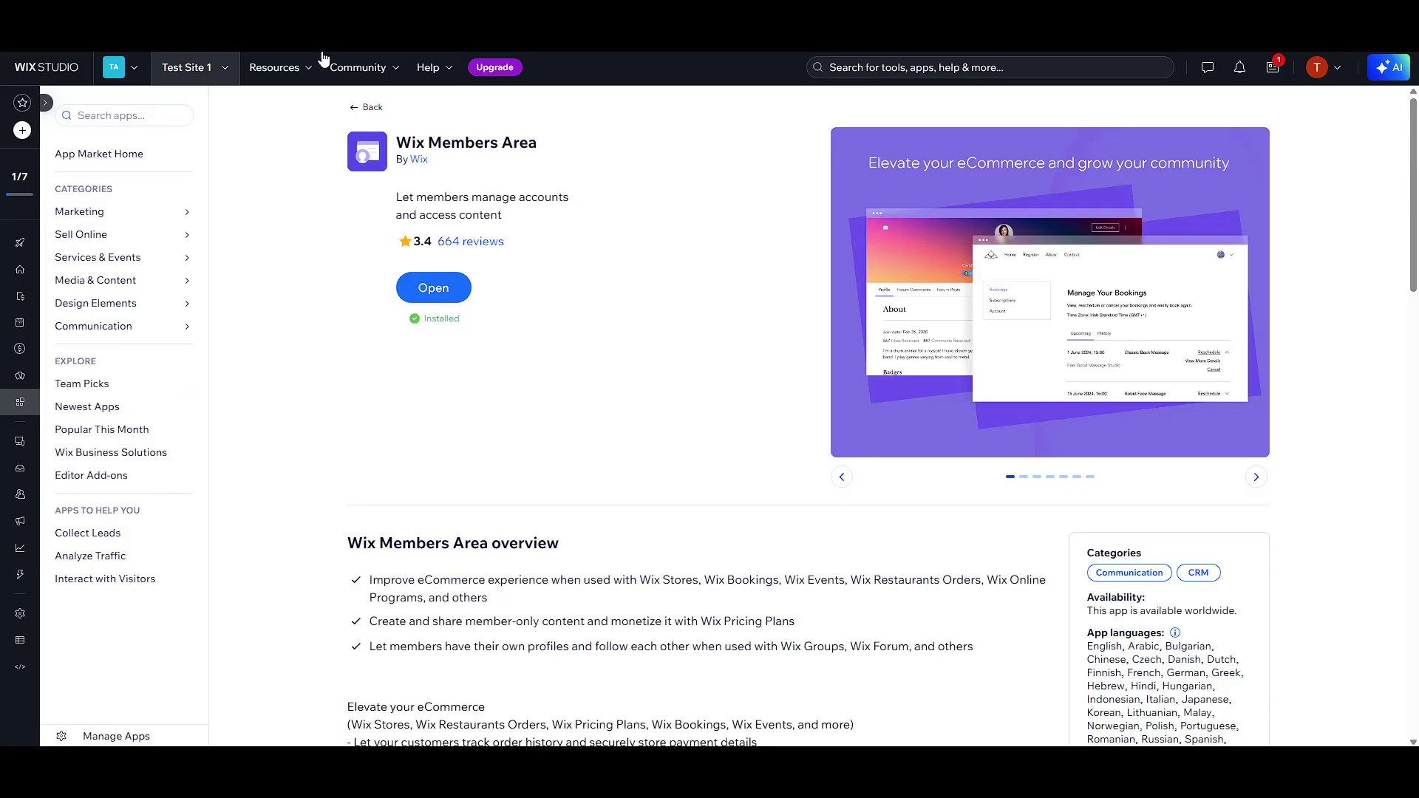
{"action": "left_click", "coordinate": [377, 108]}
{"action": "left_click", "coordinate": [21, 271]}
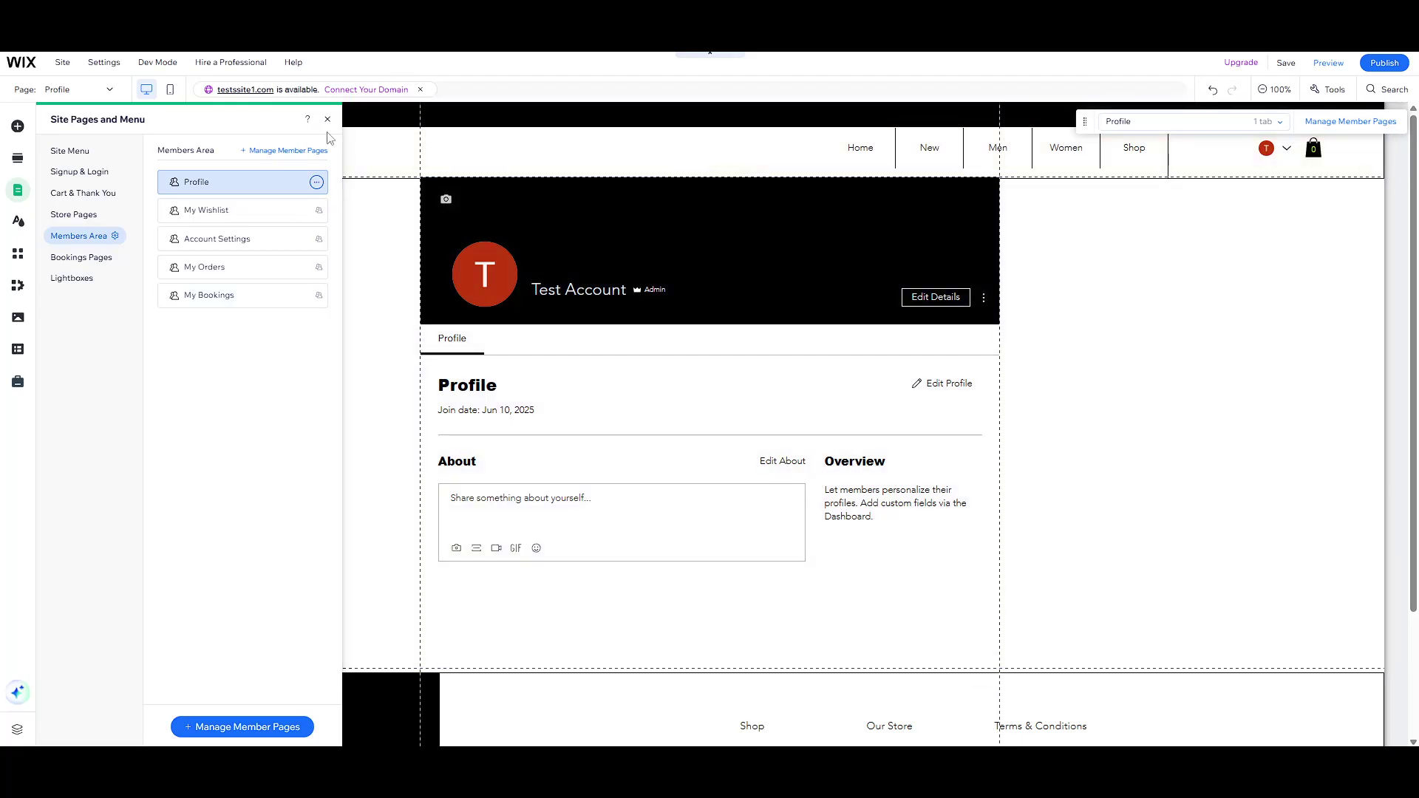
- Inspect the Members Area pages and options, including My Wishlist's access settings
{"action": "left_click", "coordinate": [383, 287]}
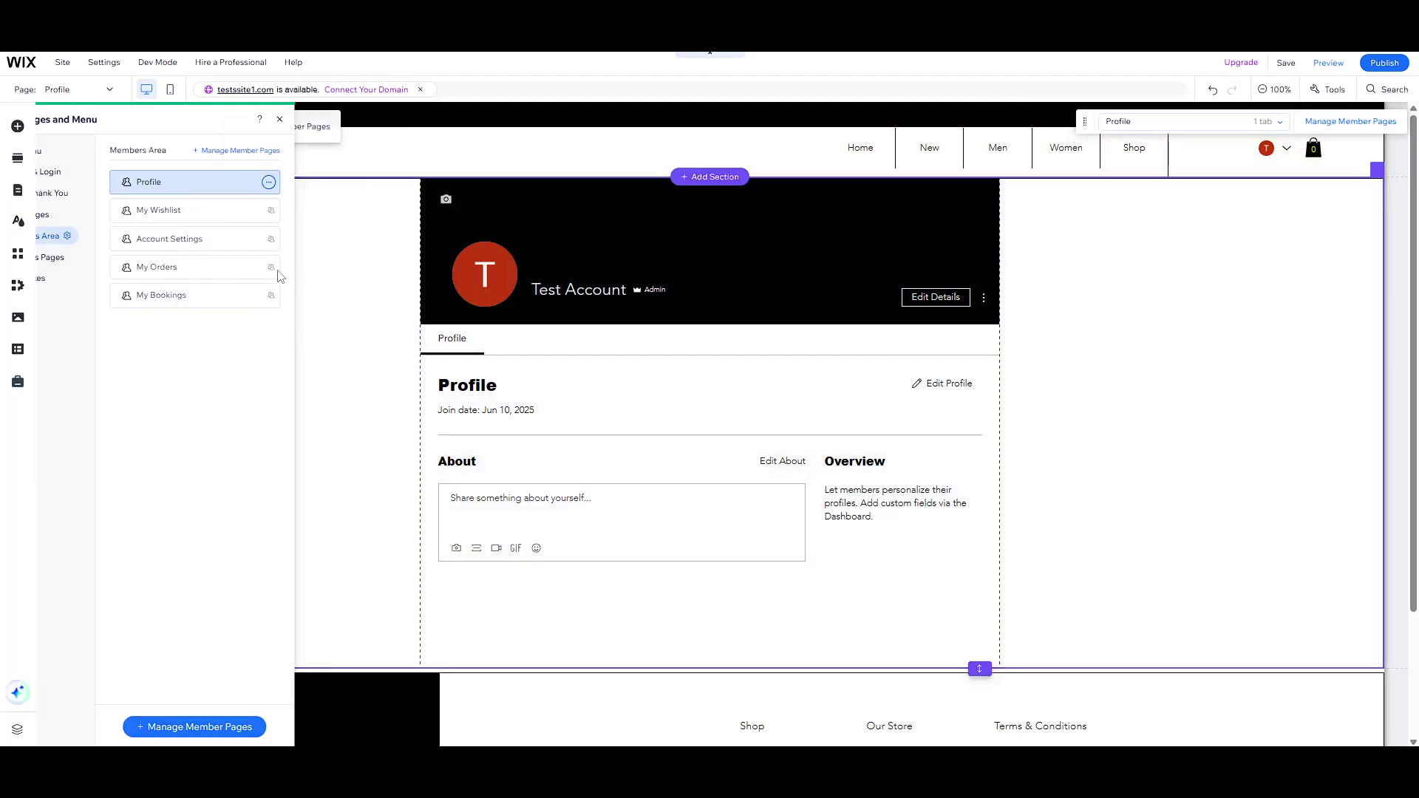
{"action": "left_click", "coordinate": [16, 194]}
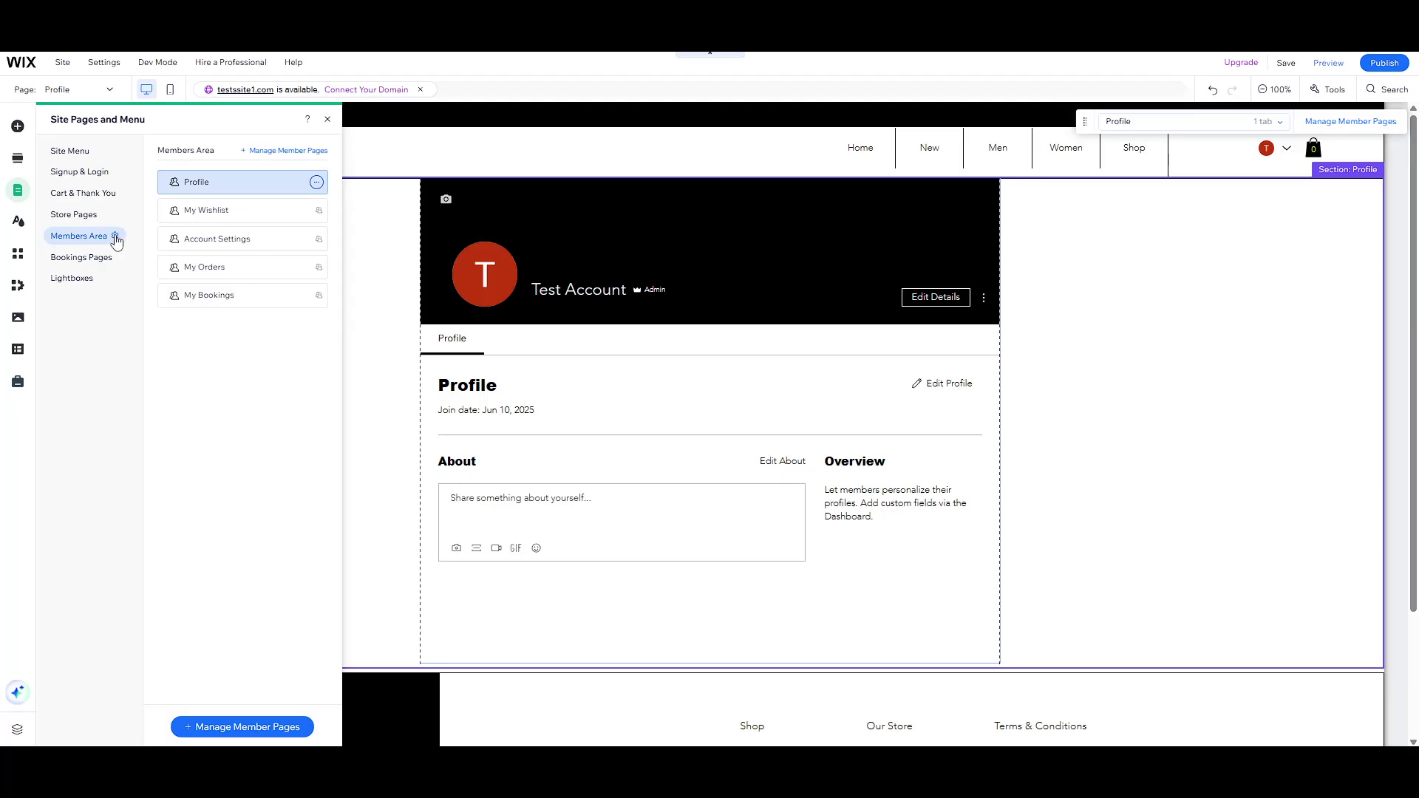
{"action": "left_click", "coordinate": [115, 236]}
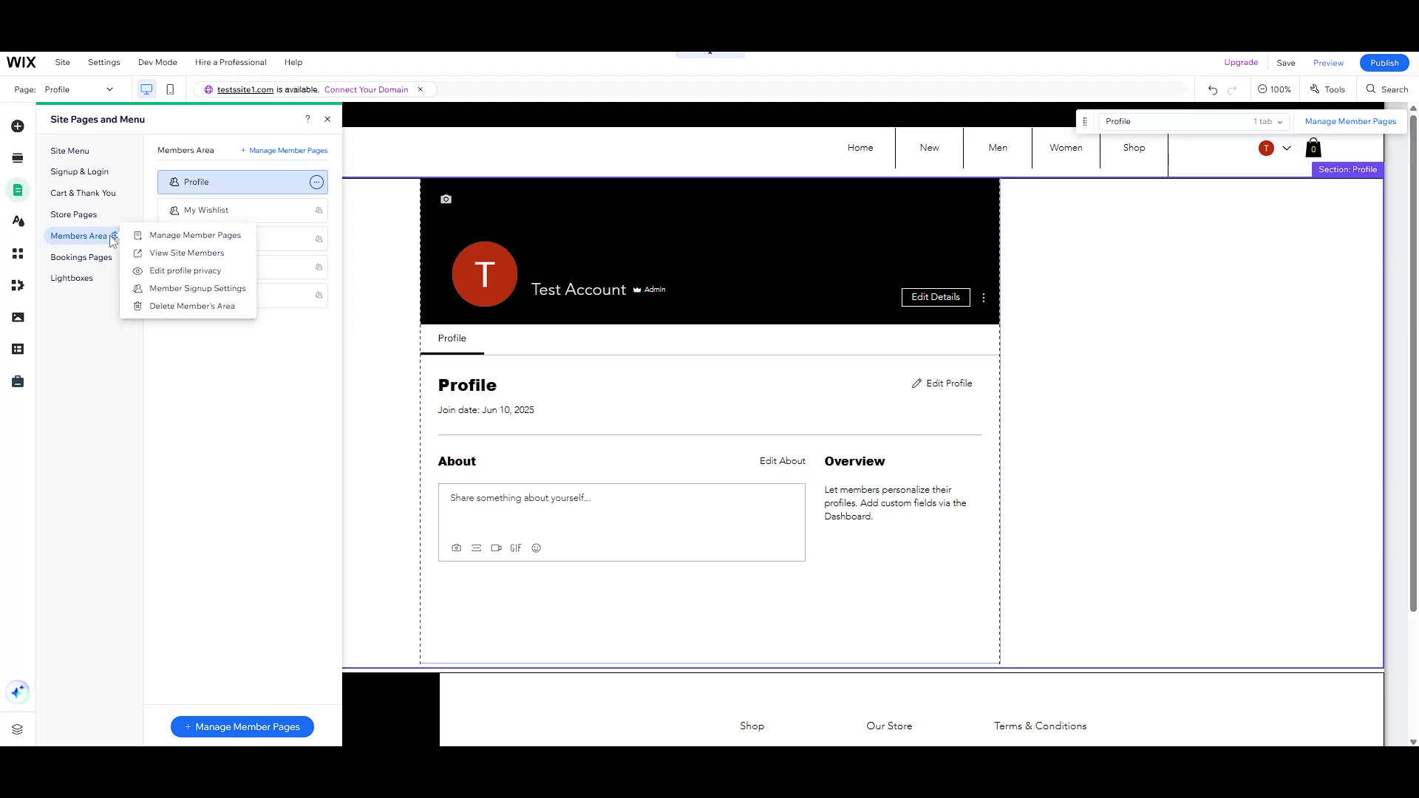
{"action": "left_click", "coordinate": [210, 367]}
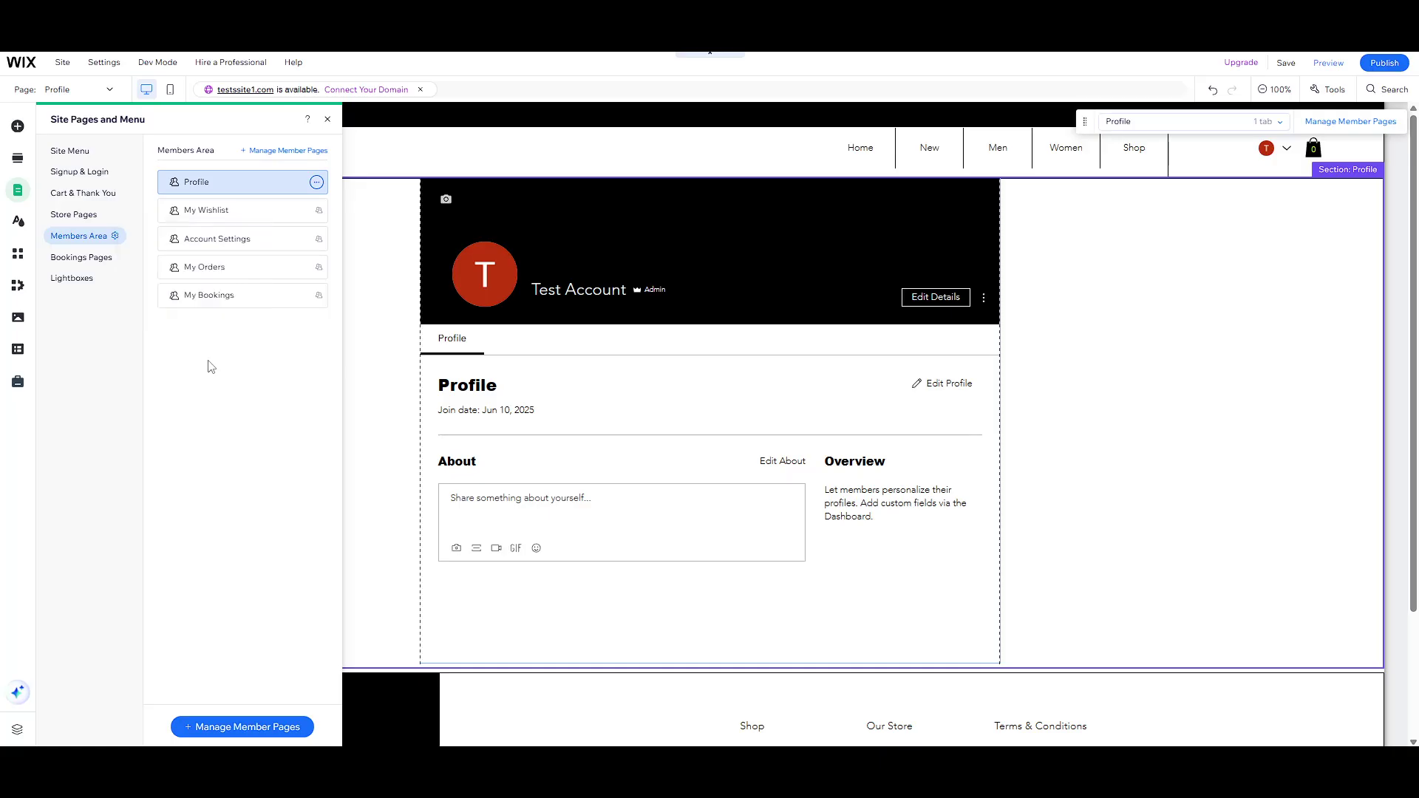
{"action": "left_click", "coordinate": [317, 211]}
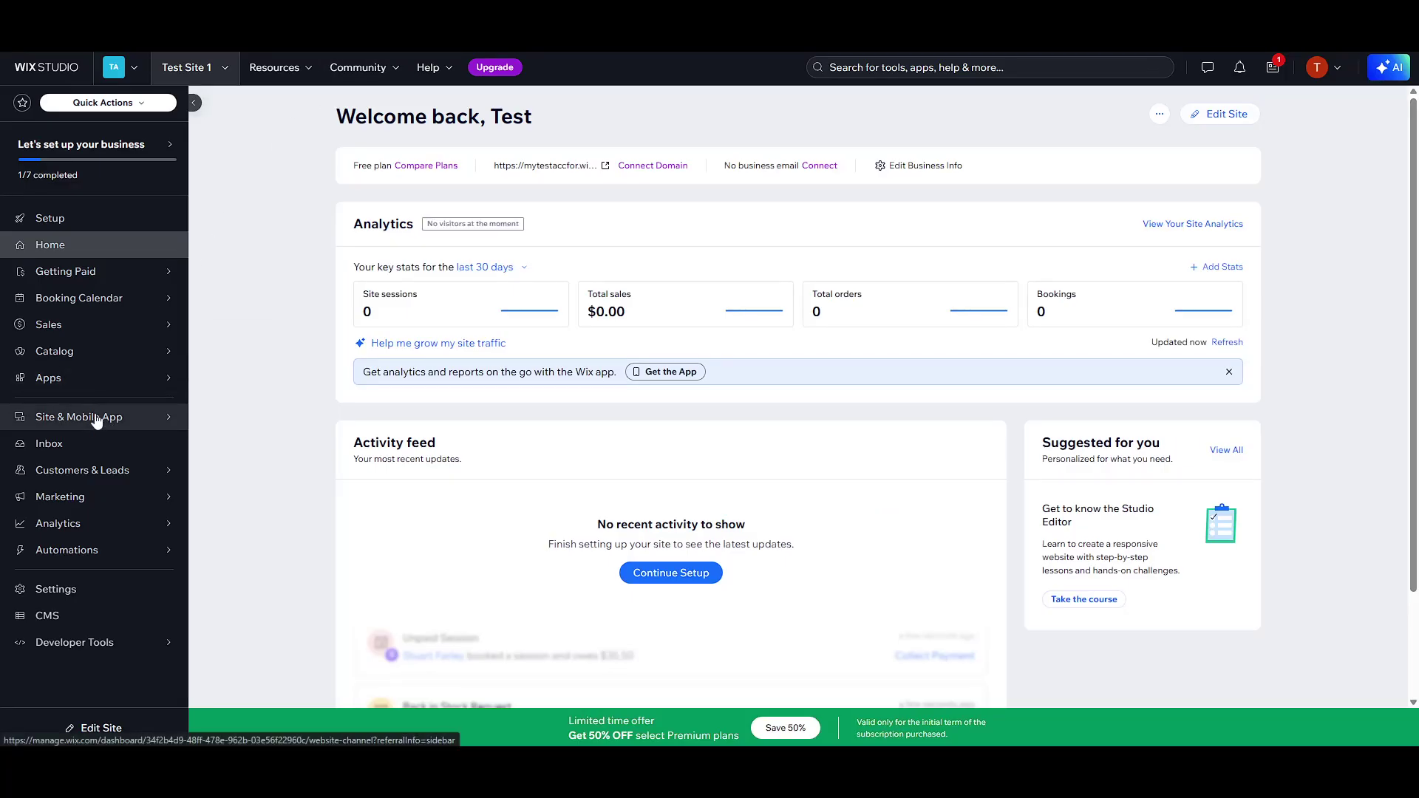
- Open Contacts under Customers & Leads to list the site's member contact
{"action": "mouse_move", "coordinate": [99, 423]}
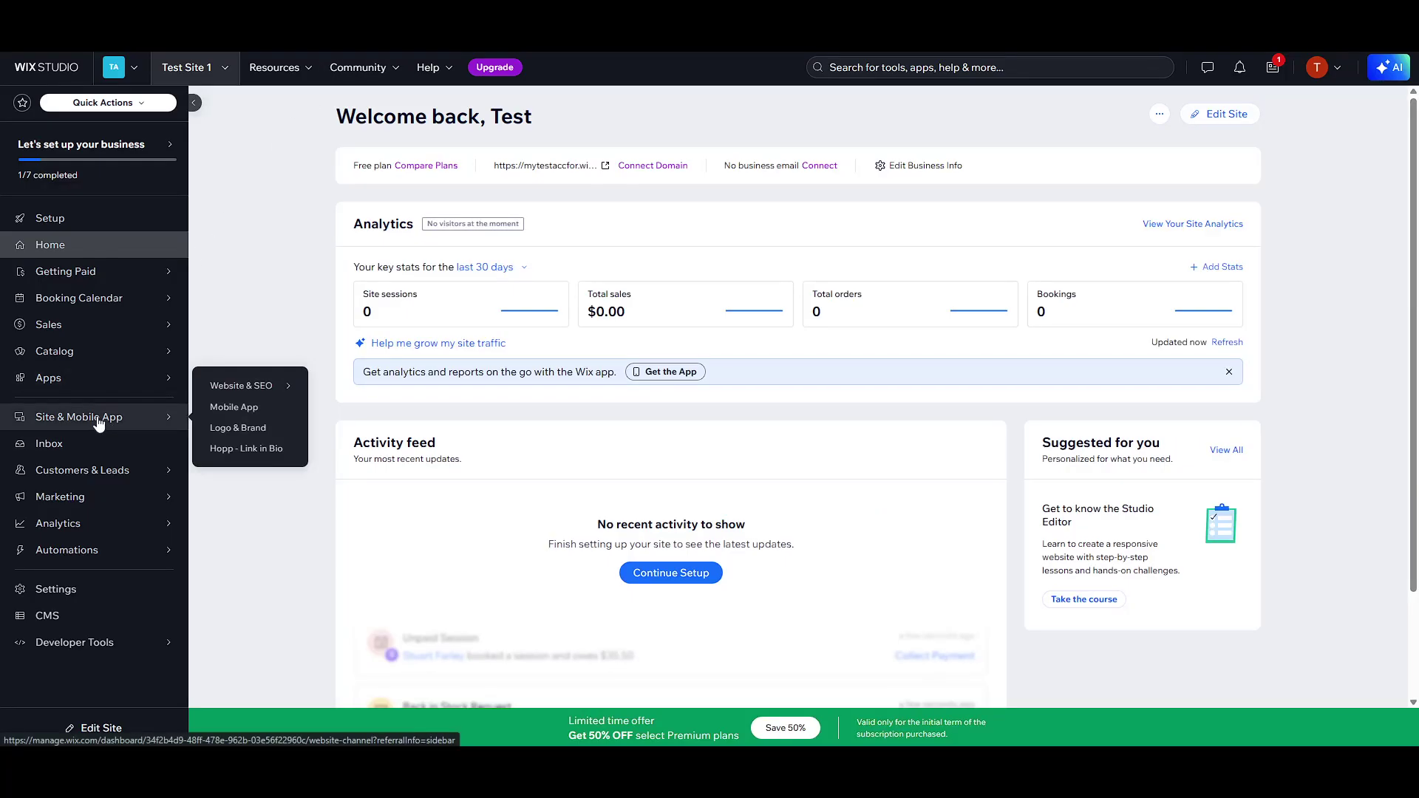
{"action": "mouse_move", "coordinate": [108, 469]}
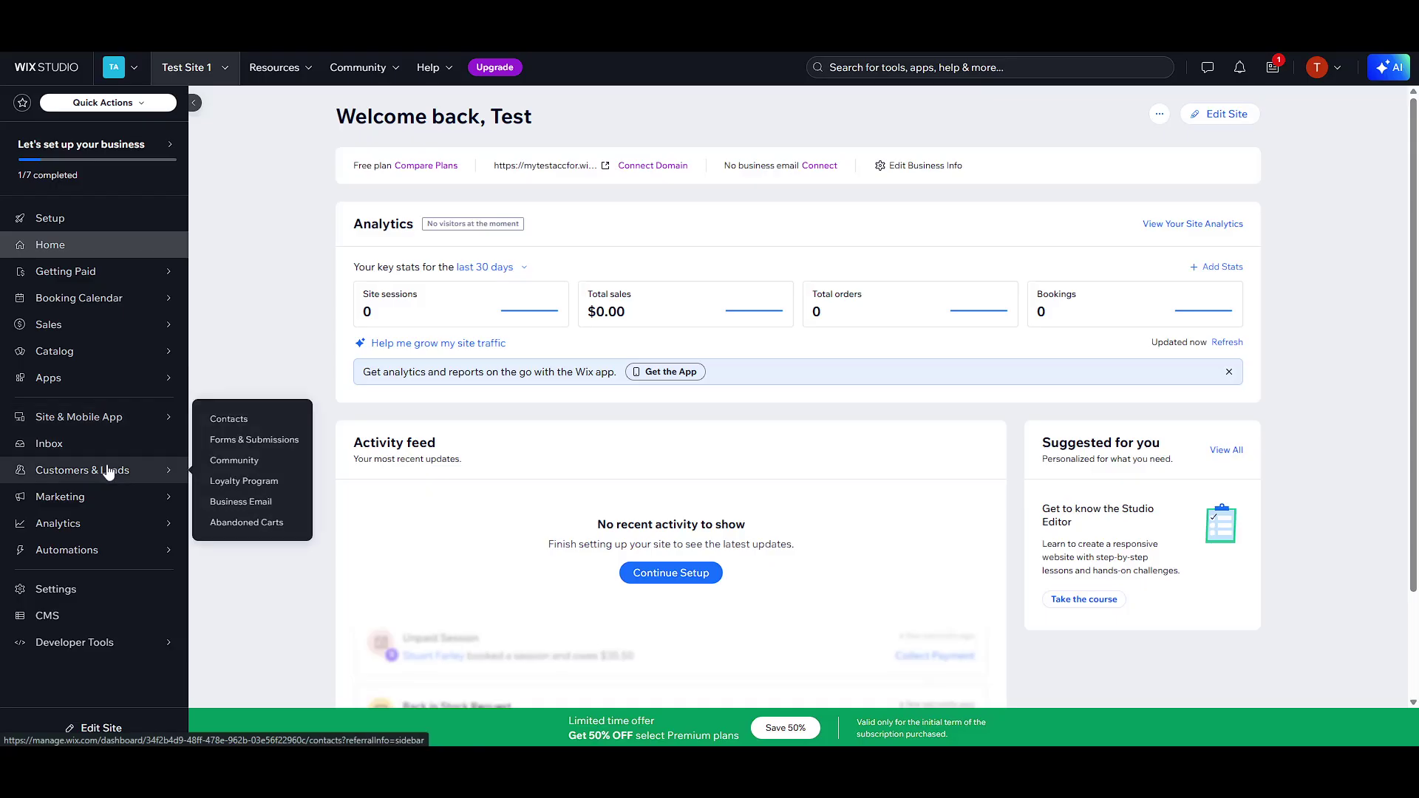
{"action": "left_click", "coordinate": [253, 419]}
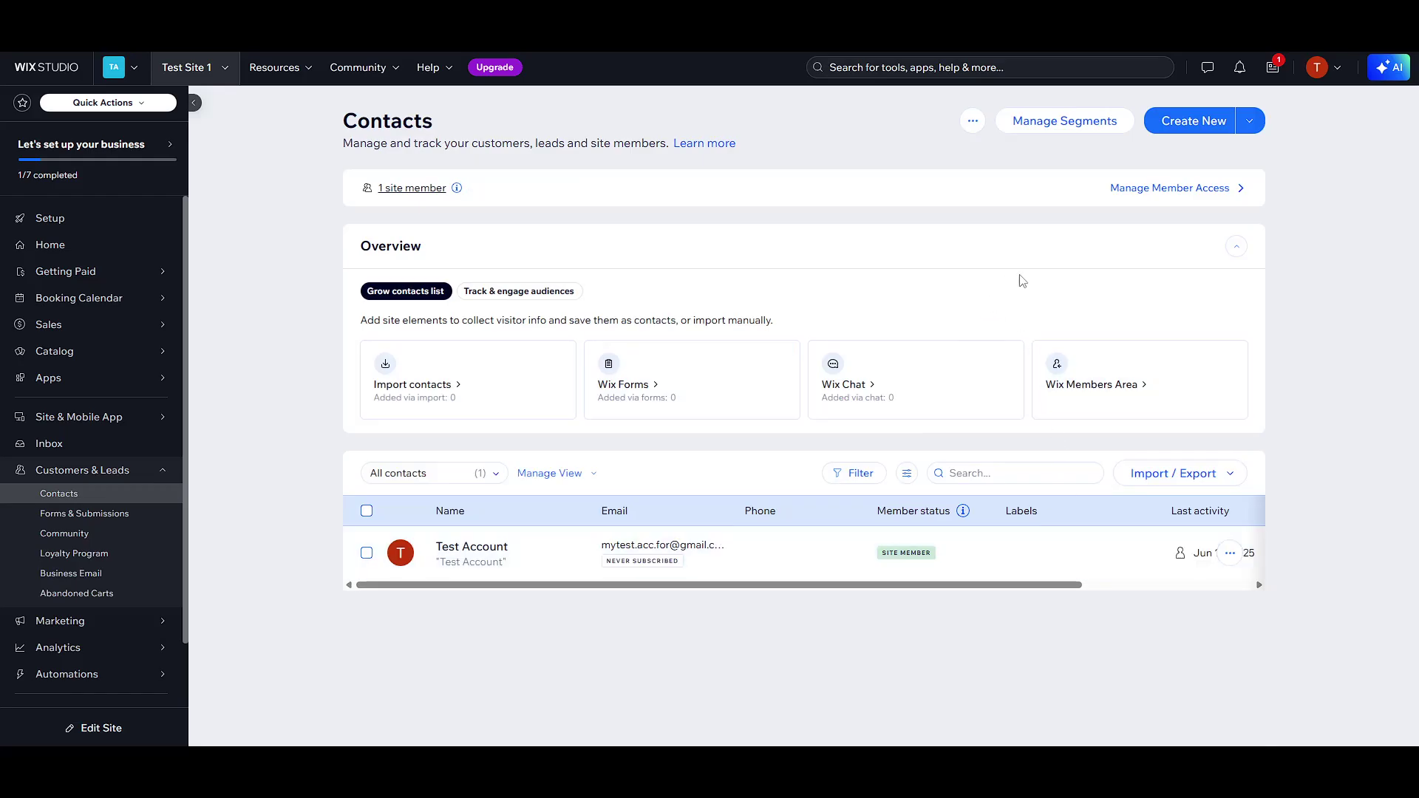
- Open Manage Member Access from Contacts and start a new member role
{"action": "left_click", "coordinate": [1194, 193]}
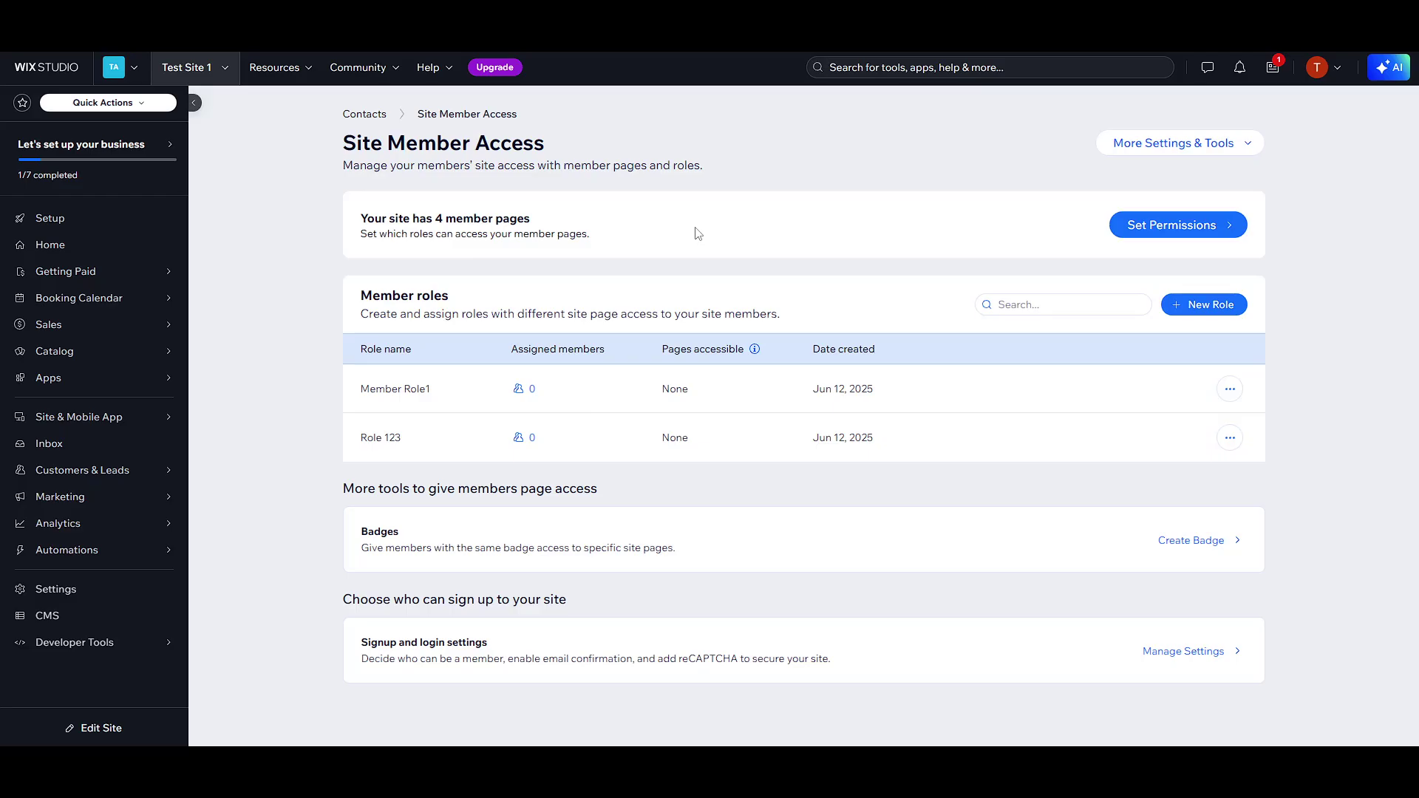
{"action": "left_click_drag", "start_coordinate": [547, 224], "coordinate": [382, 225]}
{"action": "left_click", "coordinate": [594, 240]}
{"action": "left_click", "coordinate": [1222, 313]}
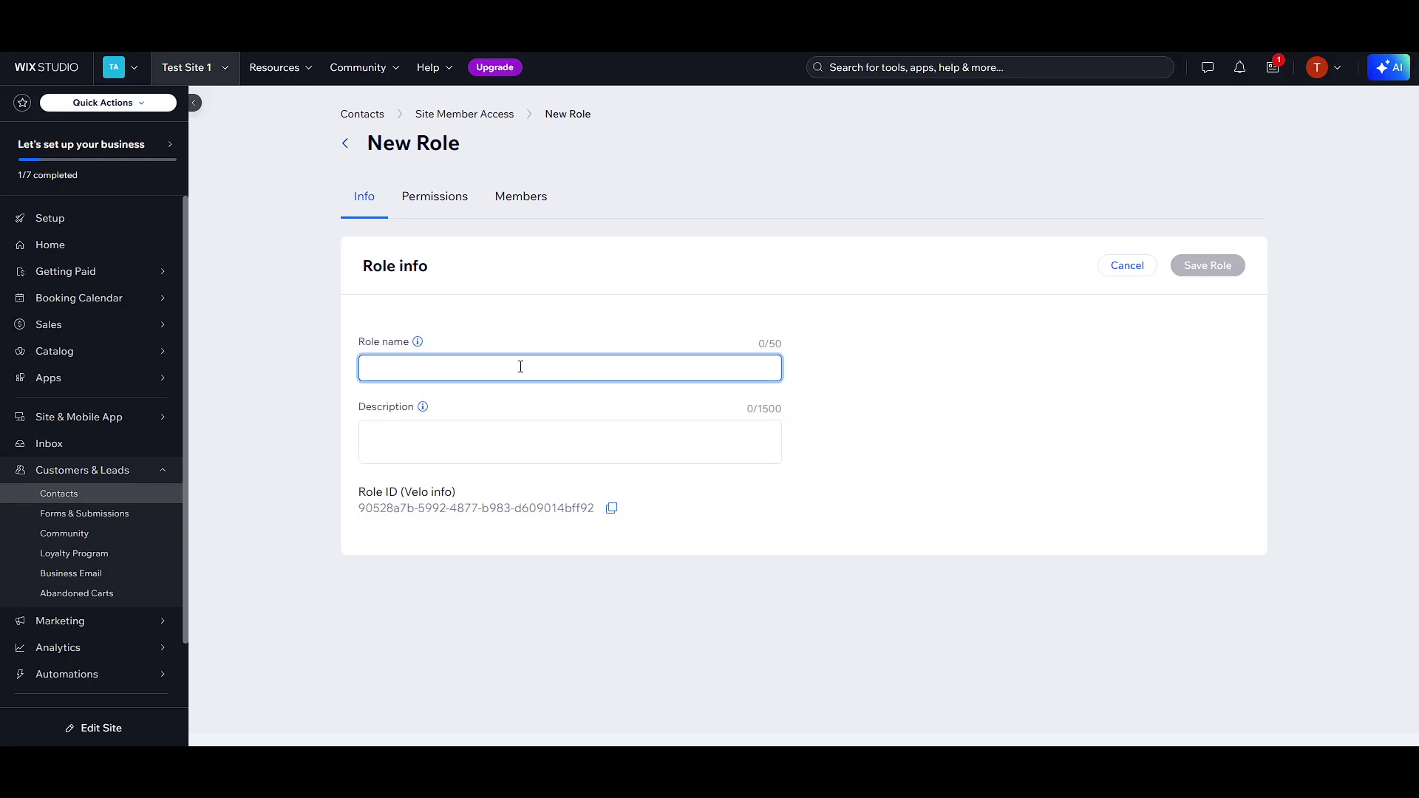
- Name the new role 'Role 321', preview its Permissions and Members tabs, and save it
{"action": "type", "text": "Role 321"}
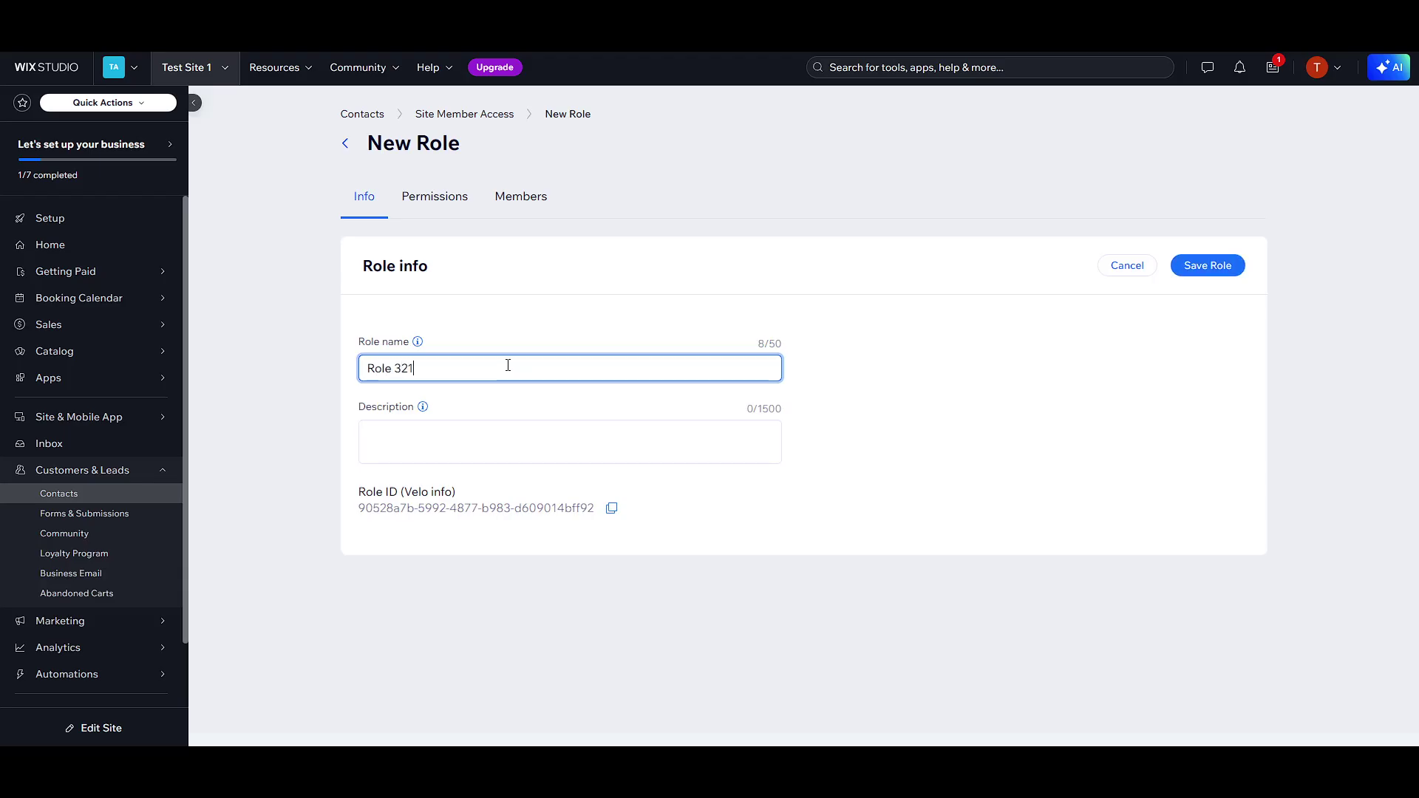
{"action": "left_click", "coordinate": [428, 201]}
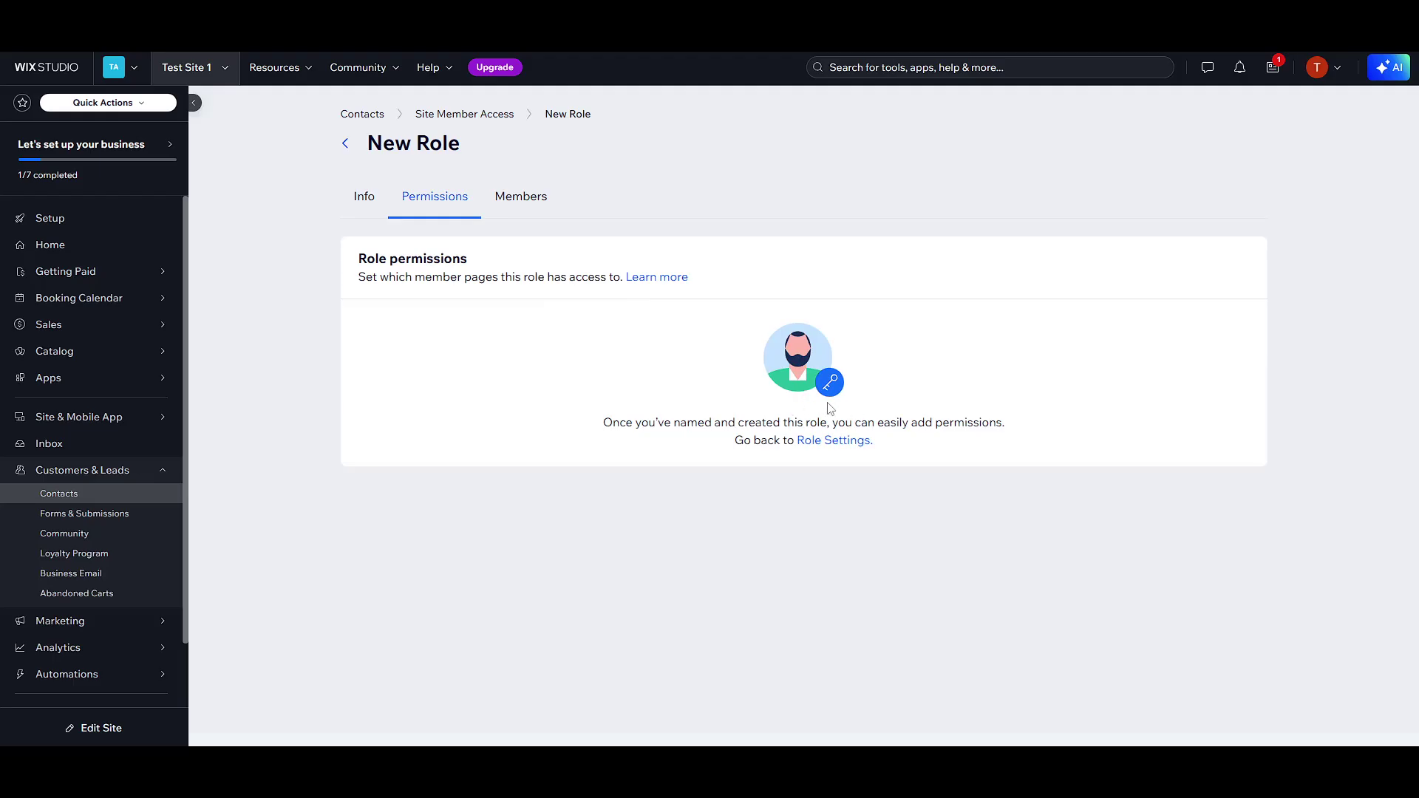
{"action": "left_click", "coordinate": [506, 201]}
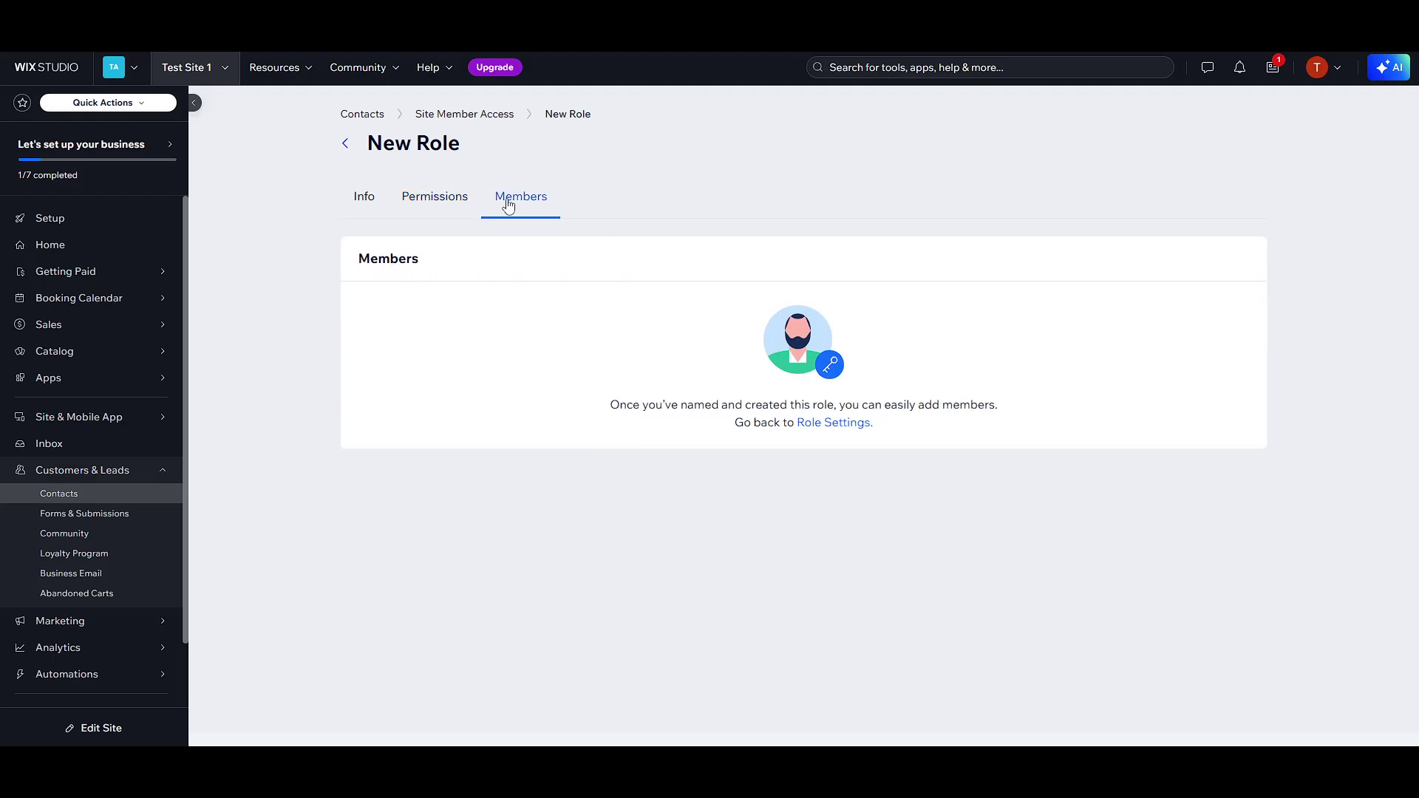
{"action": "left_click", "coordinate": [439, 212]}
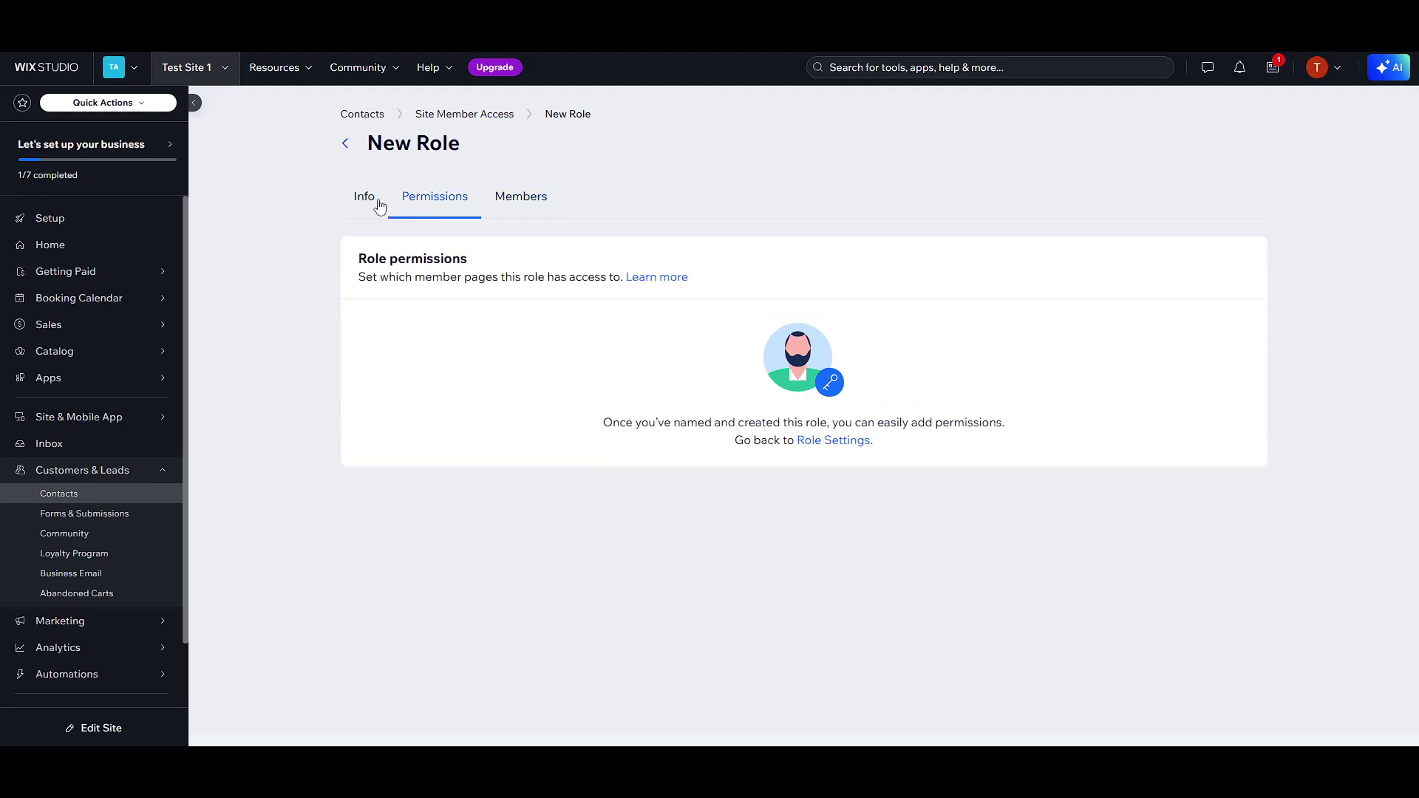
{"action": "left_click", "coordinate": [379, 206]}
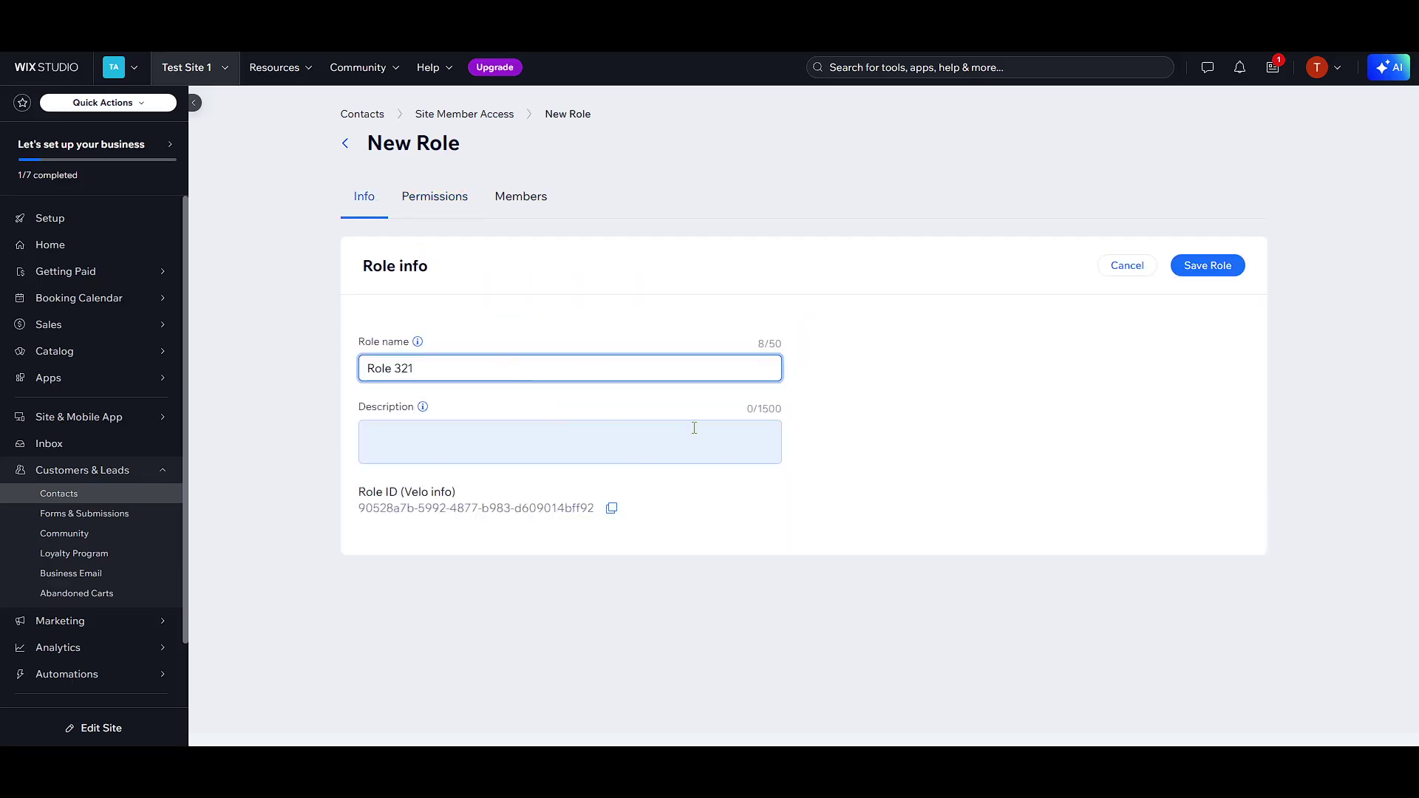
{"action": "left_click", "coordinate": [1207, 271]}
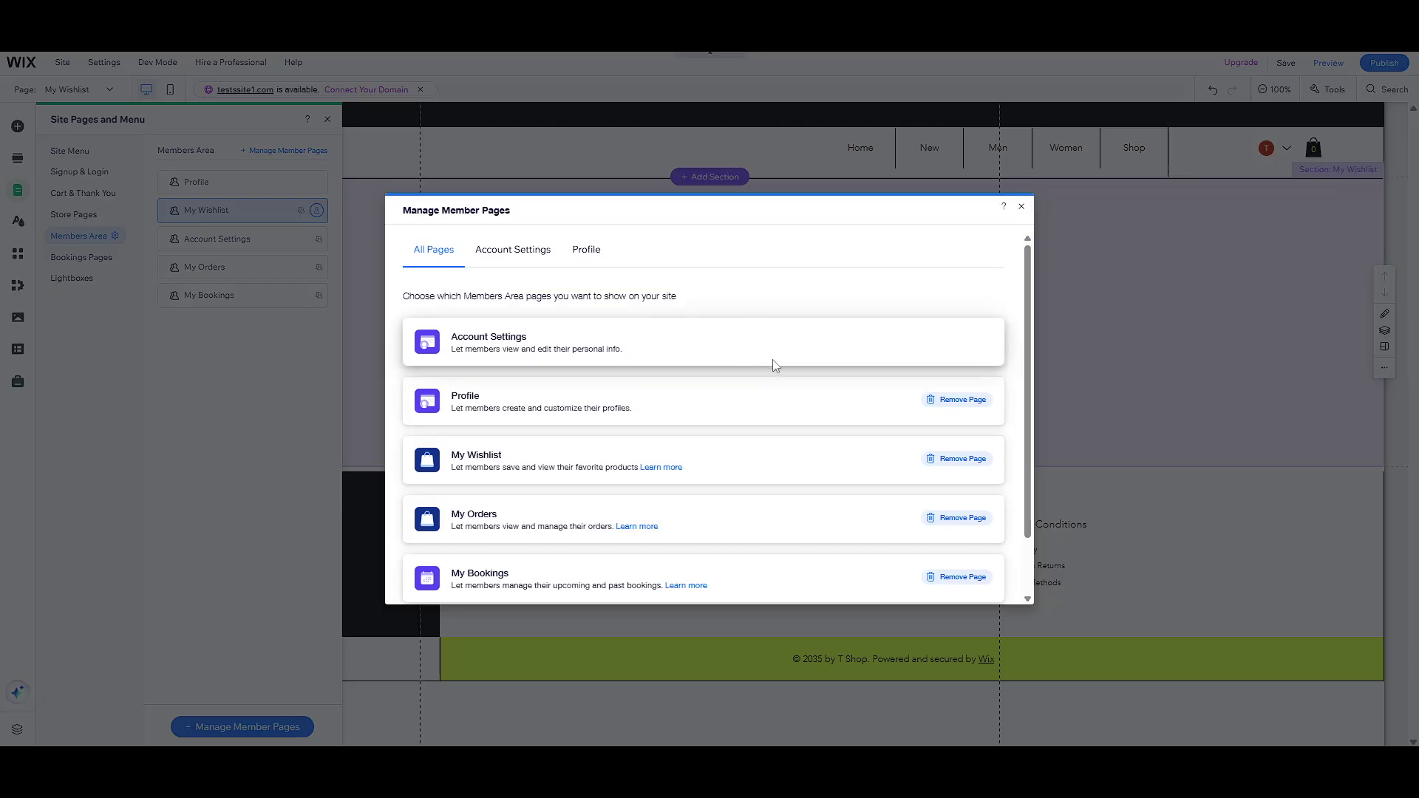
- Browse the member pages list and compare the Account Settings and Profile page sections
{"action": "scroll", "coordinate": [924, 400], "scroll_direction": "down", "scroll_amount": 1}
{"action": "scroll", "coordinate": [930, 399], "scroll_direction": "up", "scroll_amount": 2}
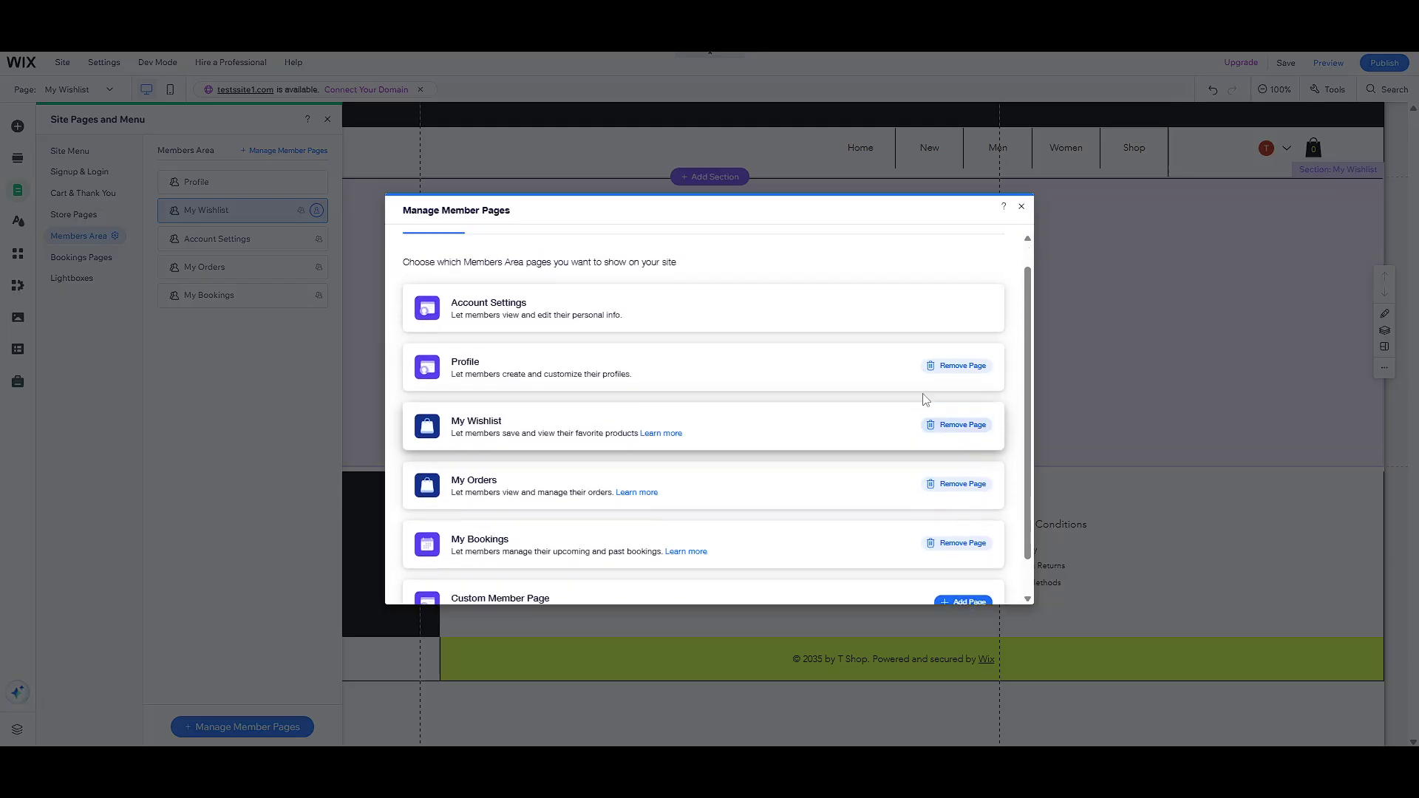
{"action": "left_click", "coordinate": [535, 255]}
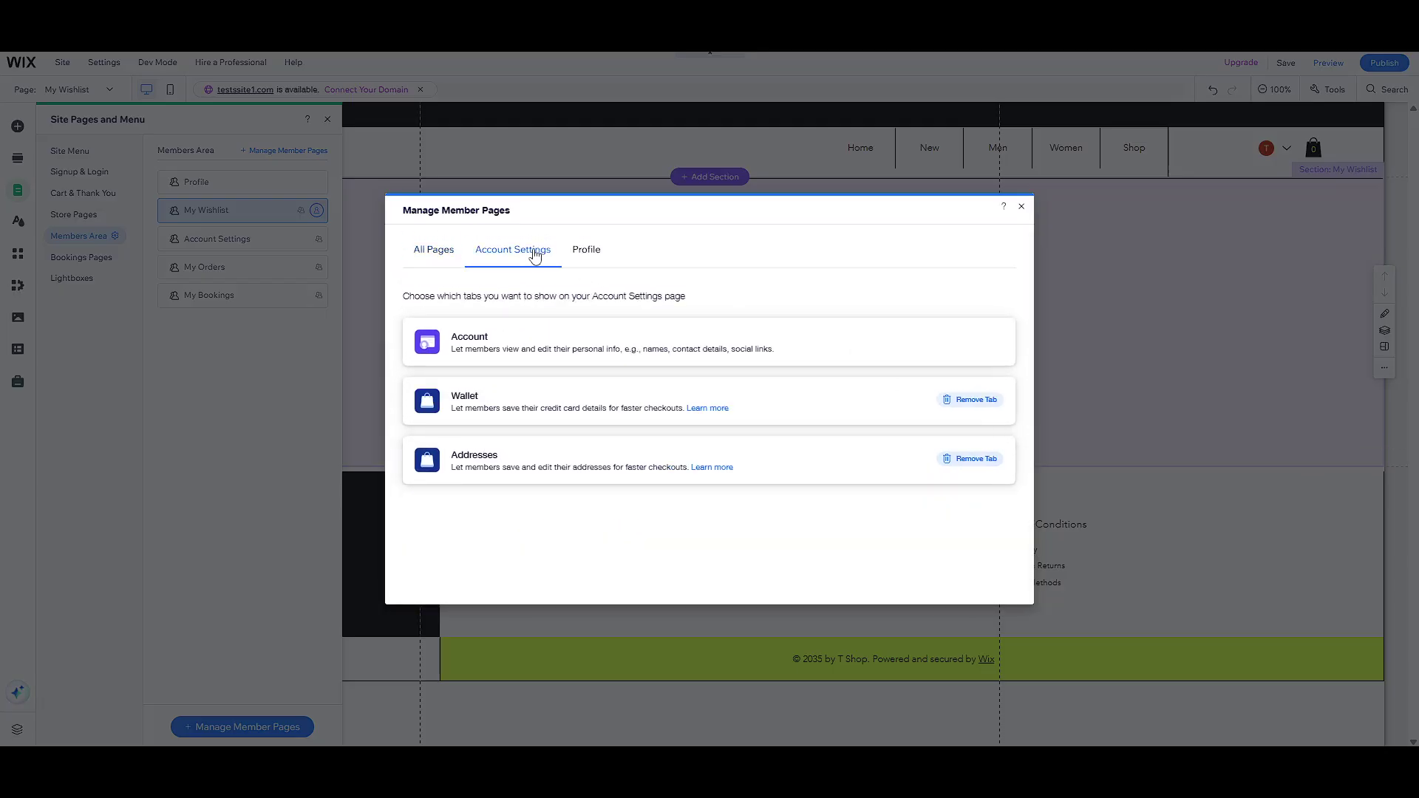
{"action": "left_click", "coordinate": [587, 252]}
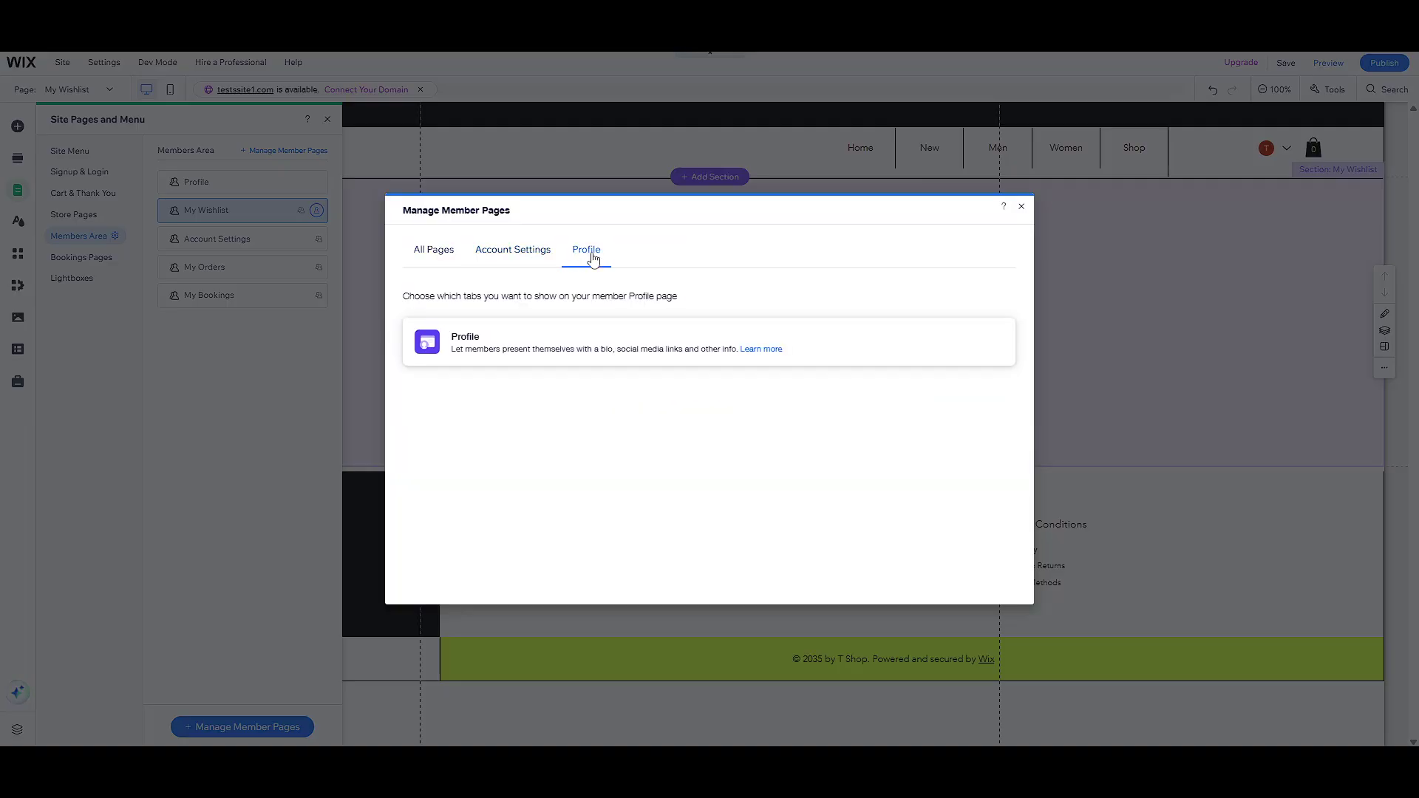
{"action": "left_click", "coordinate": [529, 258]}
{"action": "left_click", "coordinate": [446, 260]}
{"action": "scroll", "coordinate": [787, 431], "scroll_direction": "down", "scroll_amount": 1}
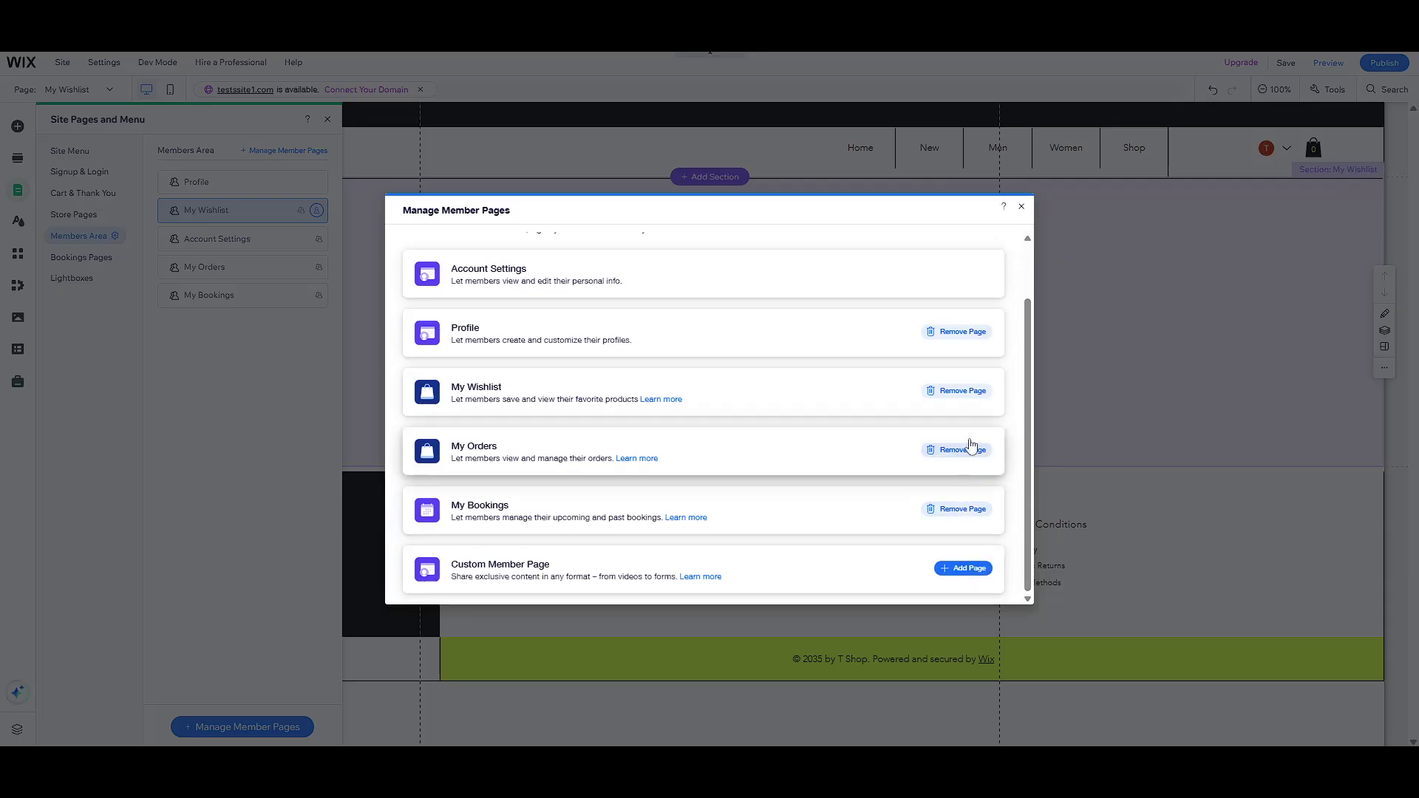
- Close Manage Member Pages and tick My Orders, Account Settings, My Wishlist and My Bookings for Role 321
{"action": "left_click", "coordinate": [1021, 207]}
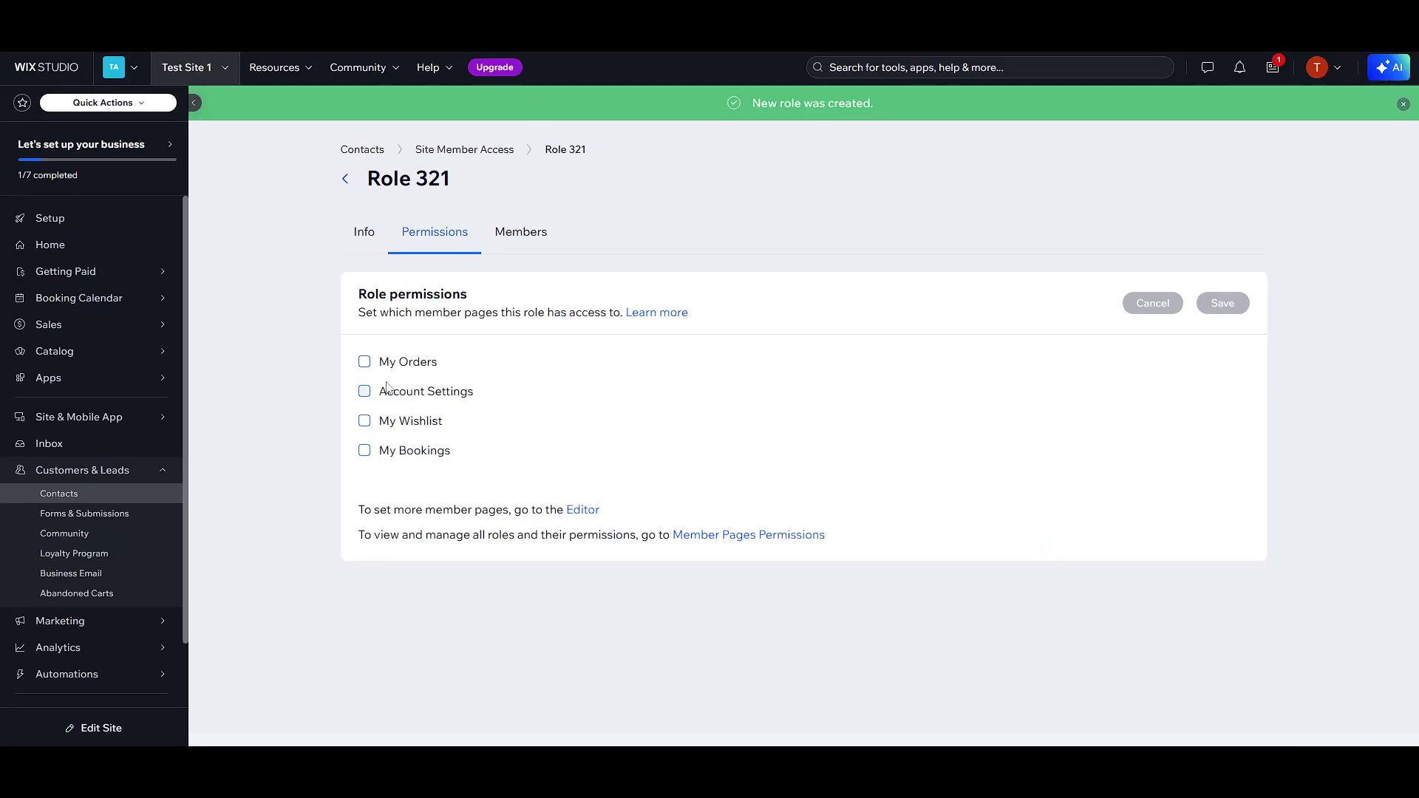
{"action": "left_click", "coordinate": [364, 362]}
{"action": "left_click", "coordinate": [365, 394]}
{"action": "left_click", "coordinate": [364, 421]}
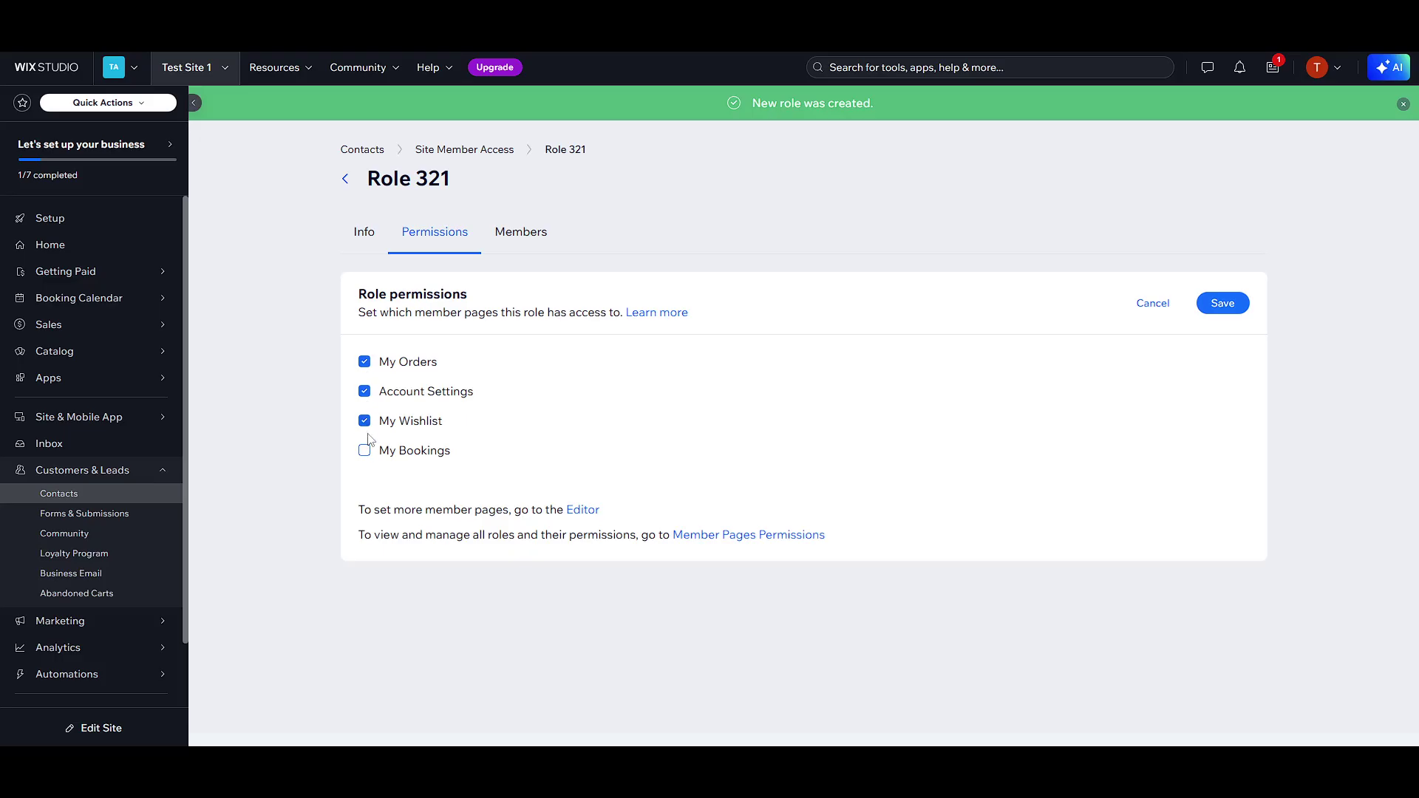
{"action": "left_click", "coordinate": [364, 450]}
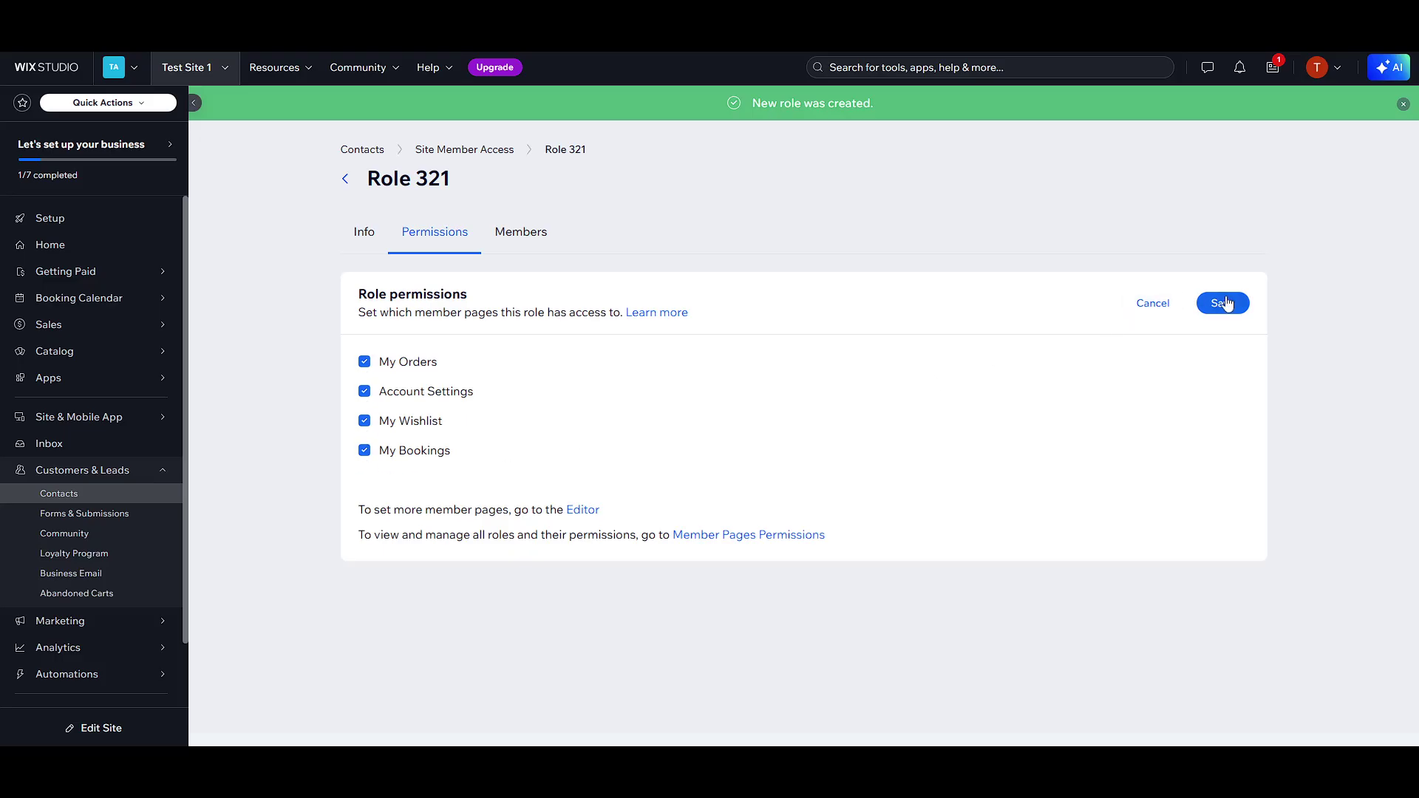